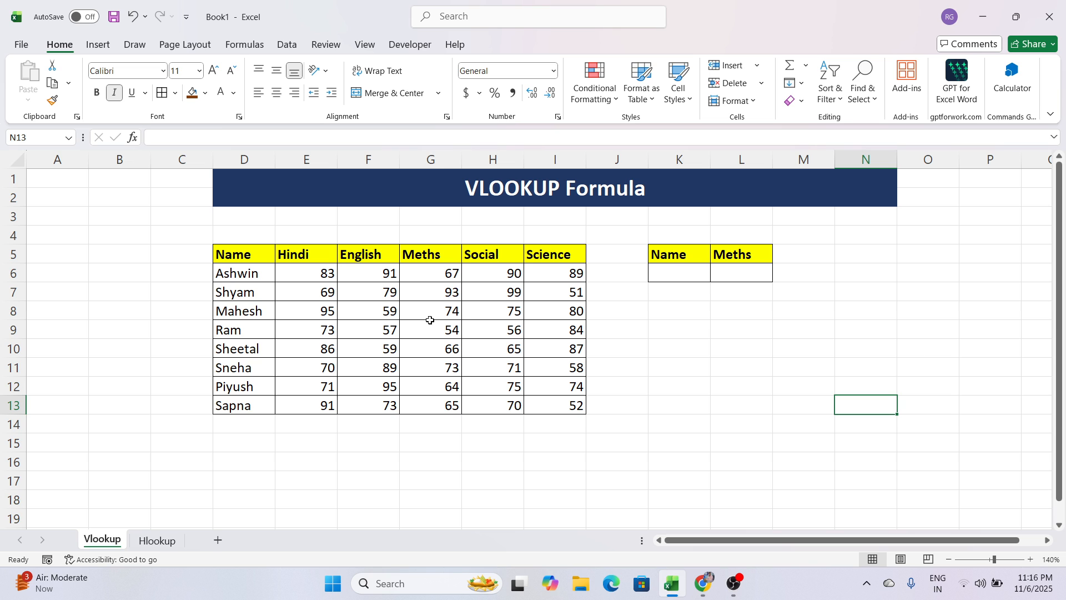
Examine the Name, Hindi, English and Meths columns of the vertical marks table on the Vlookup sheet.
{"action": "left_click_drag", "start_coordinate": [271, 261], "coordinate": [299, 407]}
{"action": "left_click", "coordinate": [383, 437]}
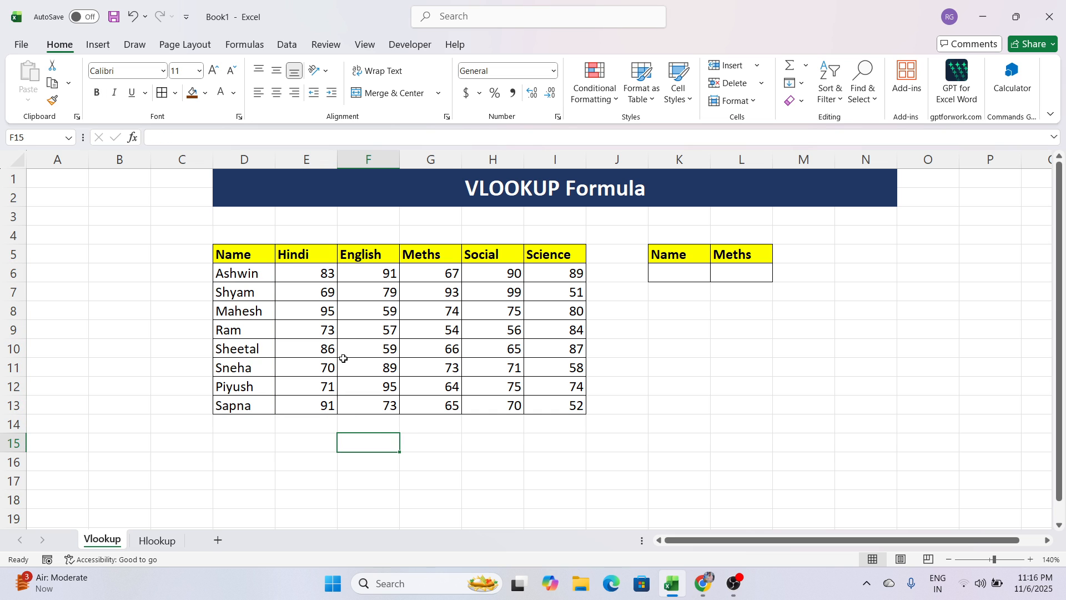
{"action": "left_click_drag", "start_coordinate": [262, 256], "coordinate": [269, 406]}
{"action": "left_click_drag", "start_coordinate": [313, 254], "coordinate": [322, 406]}
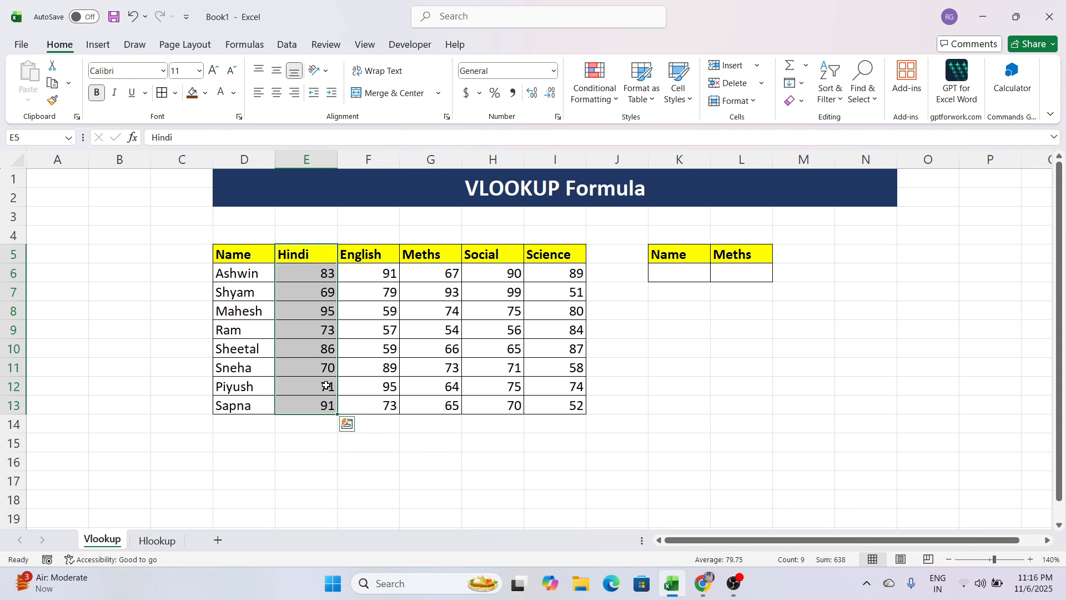
{"action": "left_click_drag", "start_coordinate": [361, 255], "coordinate": [370, 406]}
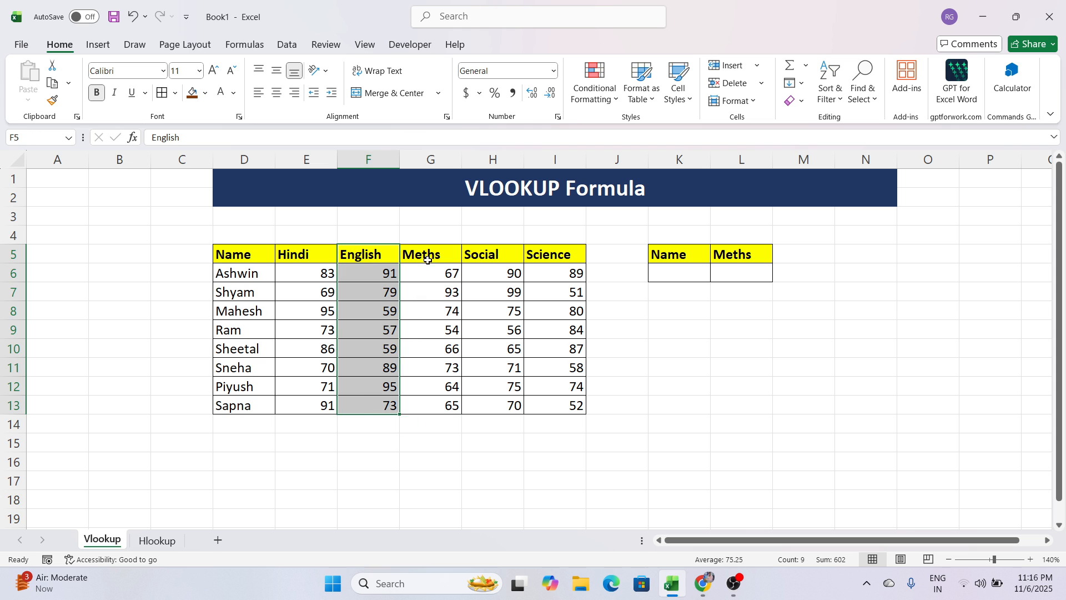
{"action": "left_click_drag", "start_coordinate": [428, 256], "coordinate": [419, 405]}
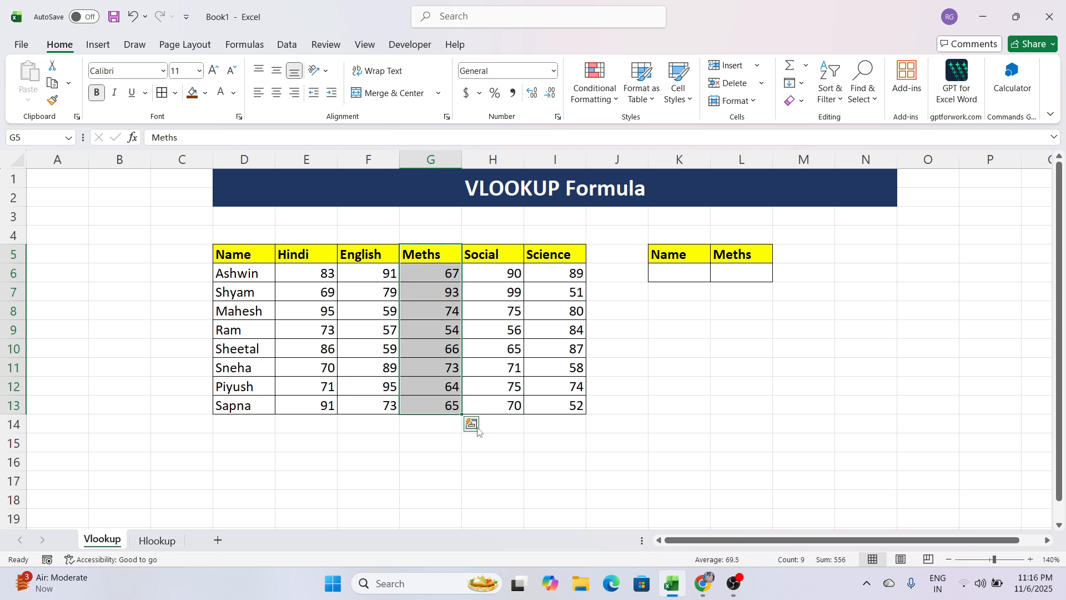
{"action": "left_click", "coordinate": [500, 443]}
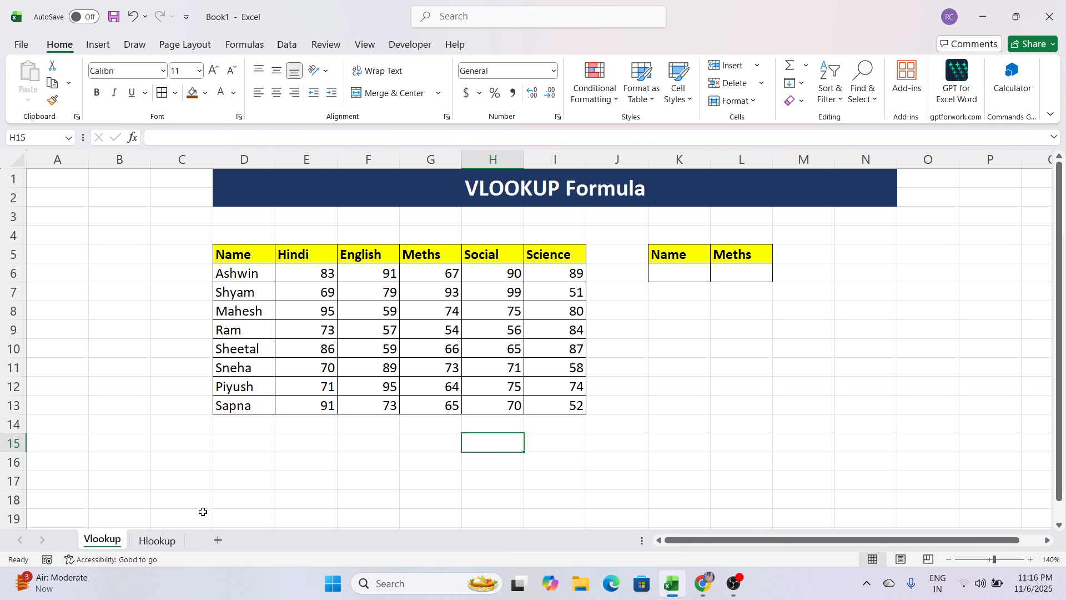
Examine the Name, Hindi and English rows of the horizontal marks table on the Hlookup sheet.
{"action": "left_click", "coordinate": [164, 539]}
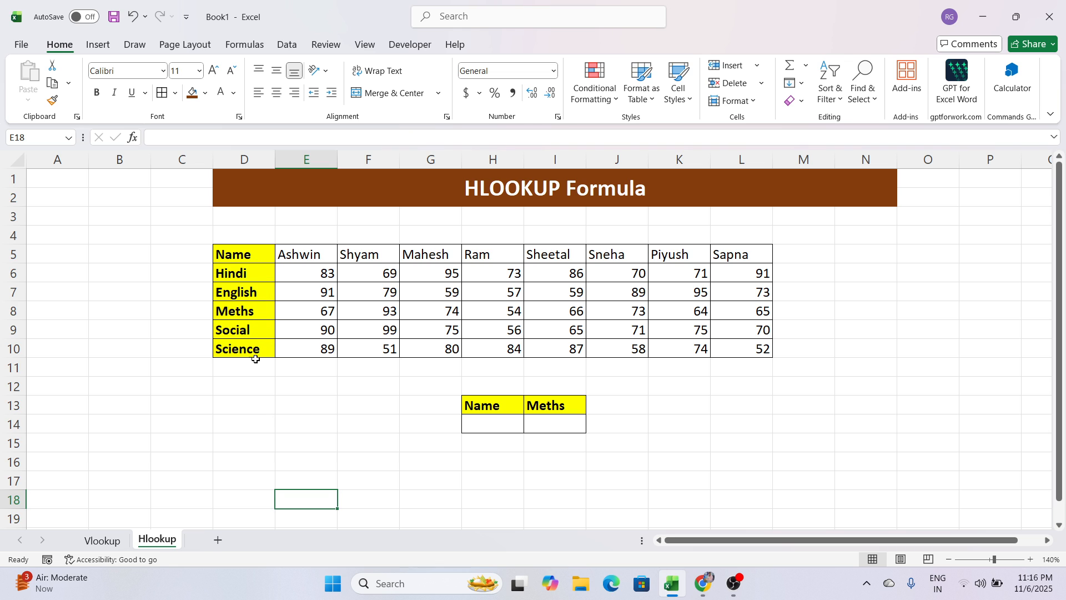
{"action": "left_click_drag", "start_coordinate": [248, 261], "coordinate": [713, 257]}
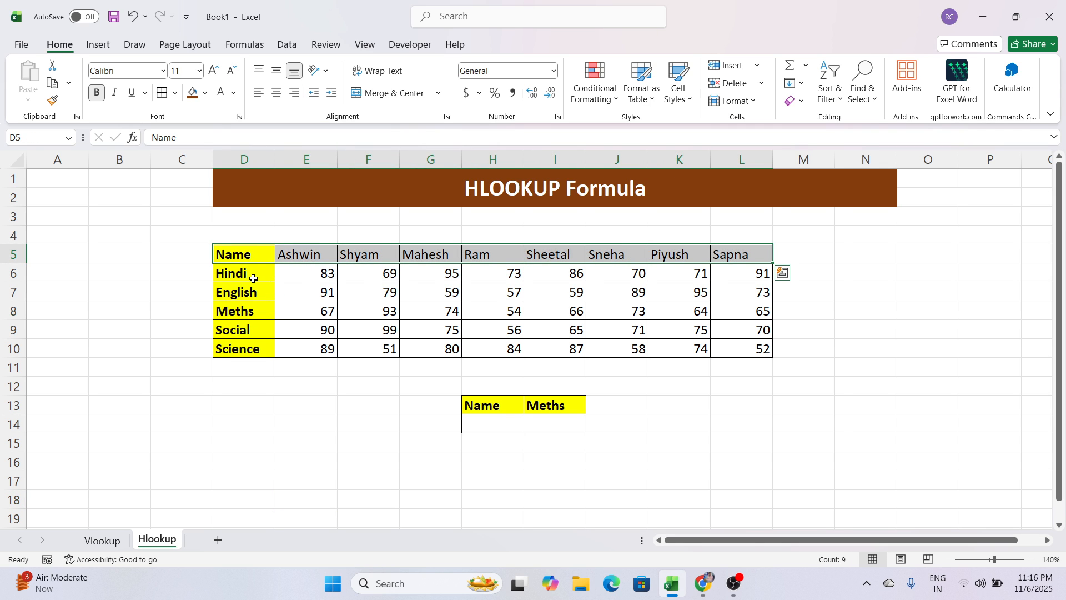
{"action": "left_click_drag", "start_coordinate": [250, 274], "coordinate": [696, 273]}
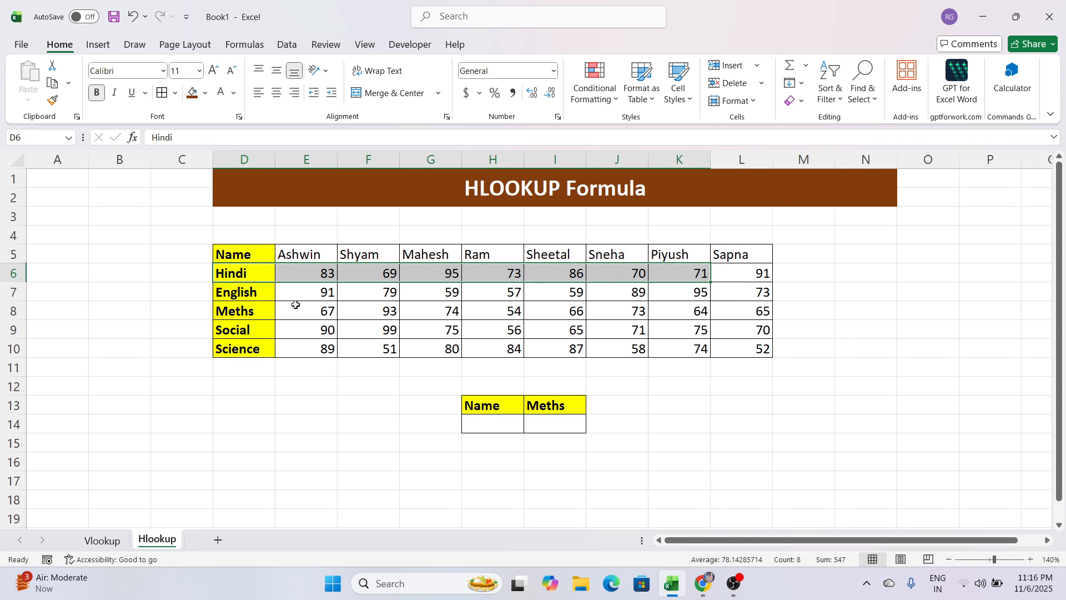
{"action": "left_click_drag", "start_coordinate": [259, 294], "coordinate": [744, 295]}
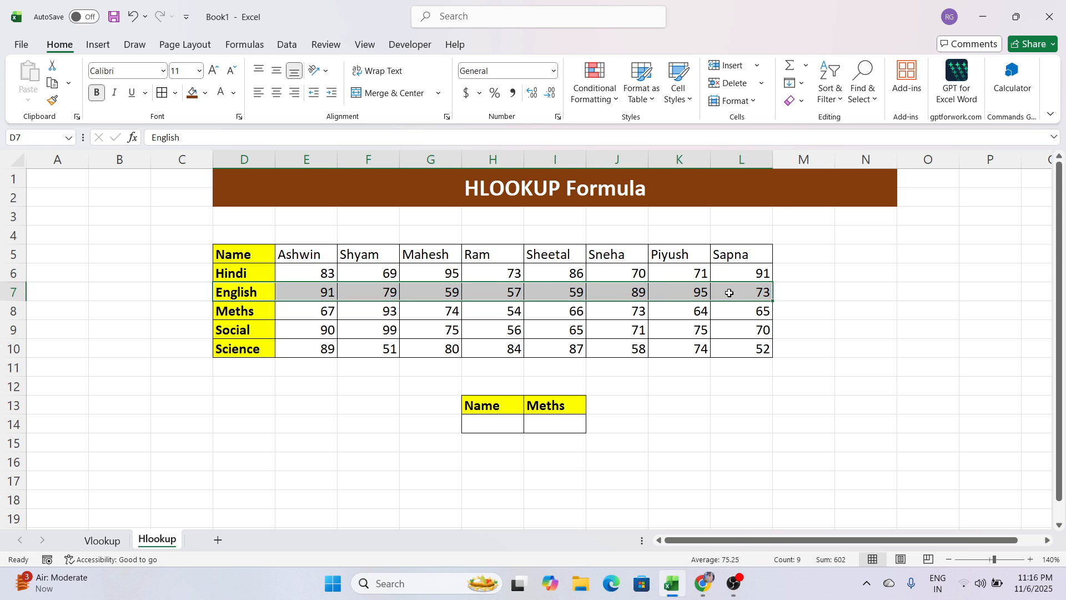
{"action": "left_click", "coordinate": [659, 386]}
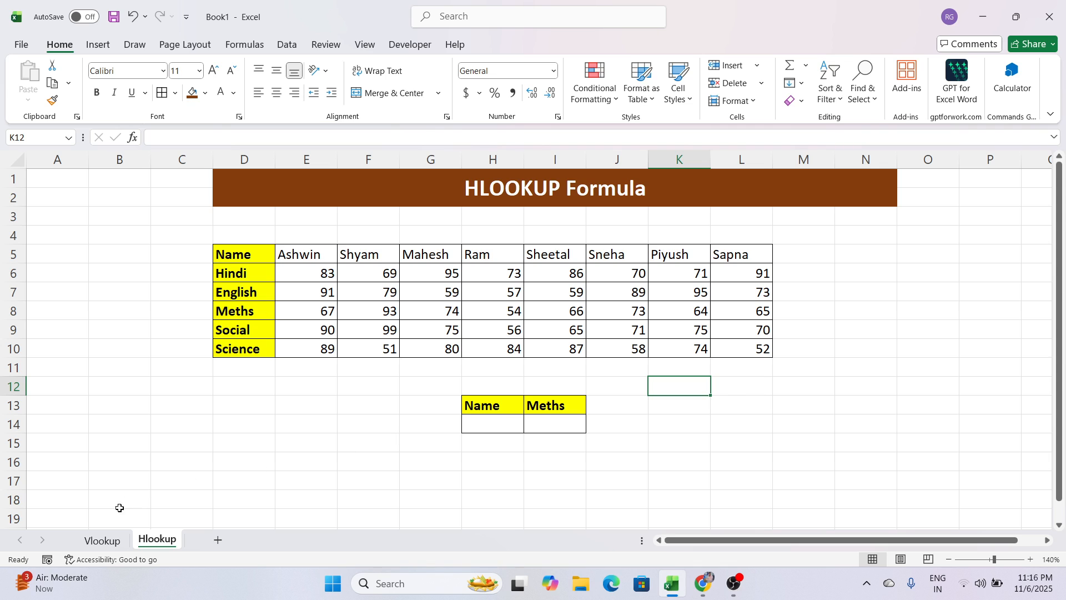
Compare the header row of the Vlookup sheet's table with the header column of the Hlookup sheet's table.
{"action": "left_click", "coordinate": [116, 537]}
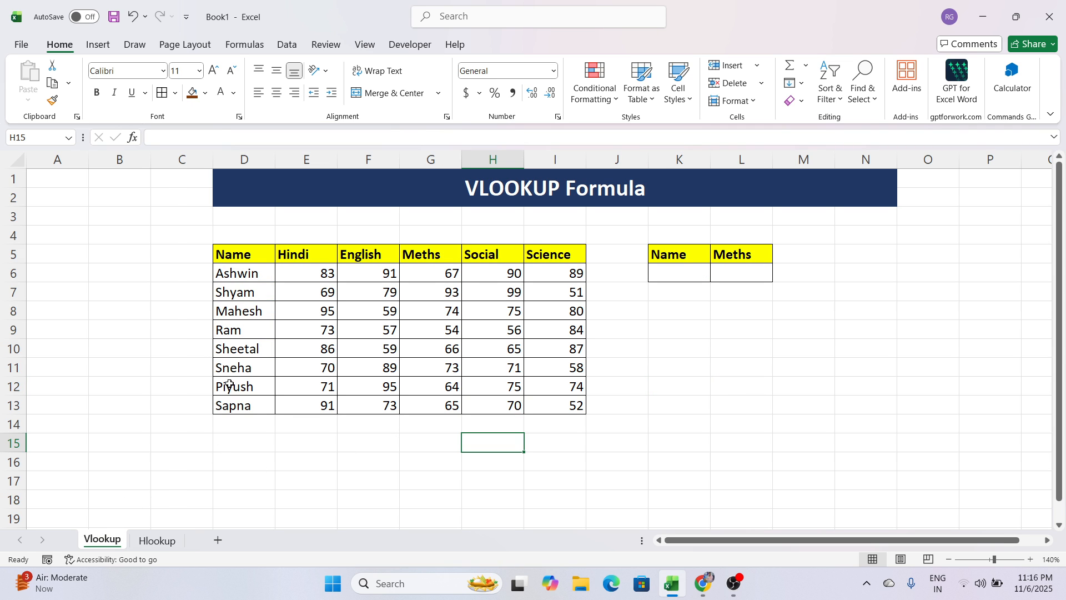
{"action": "left_click_drag", "start_coordinate": [237, 255], "coordinate": [548, 254]}
{"action": "left_click", "coordinate": [206, 455]}
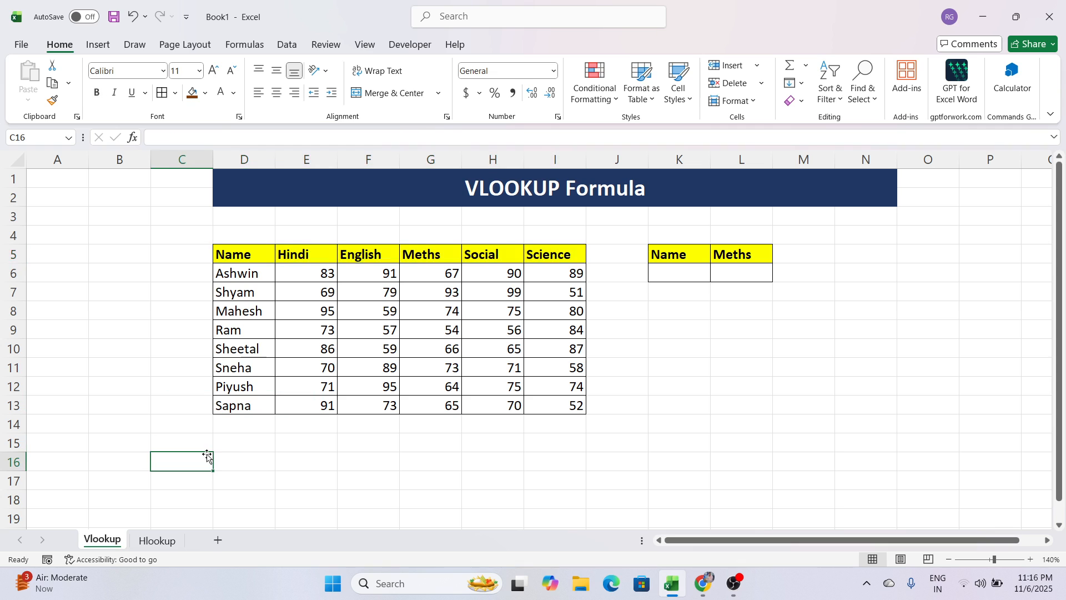
{"action": "left_click", "coordinate": [155, 540]}
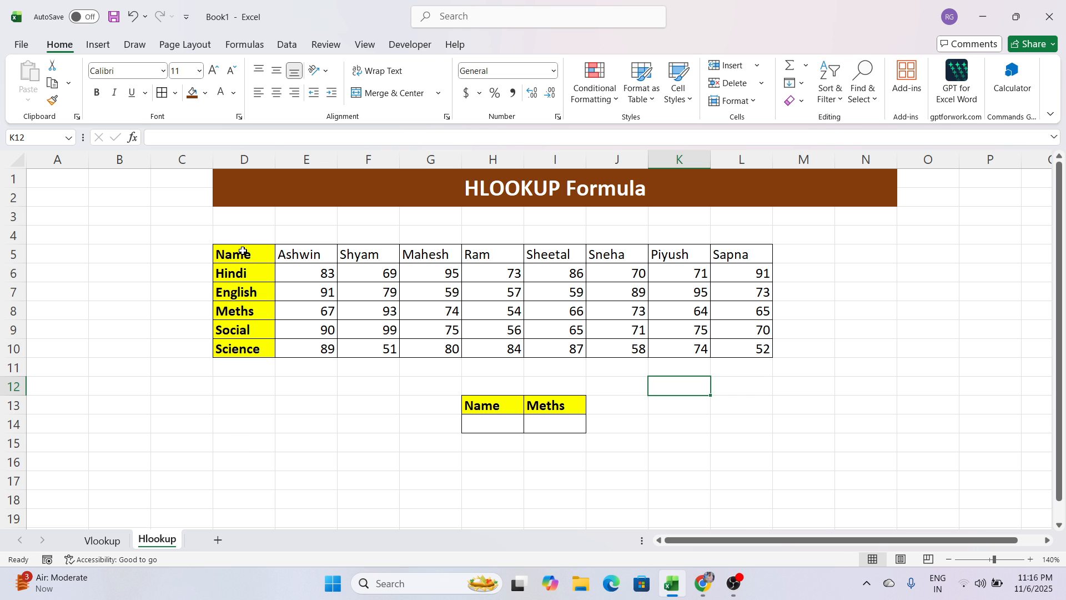
{"action": "left_click_drag", "start_coordinate": [245, 254], "coordinate": [240, 351]}
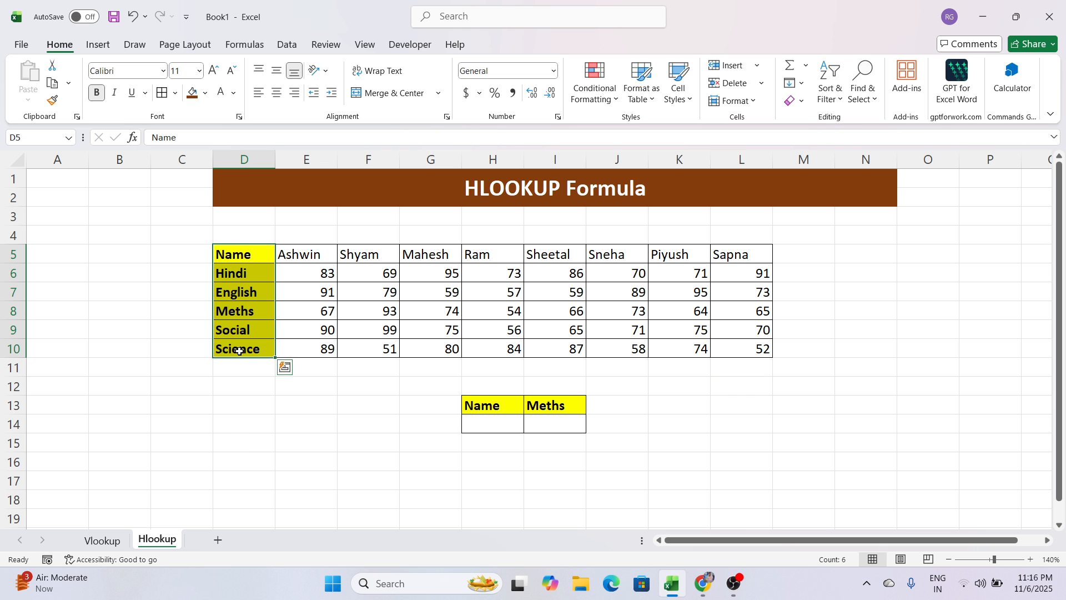
{"action": "left_click_drag", "start_coordinate": [249, 254], "coordinate": [250, 347]}
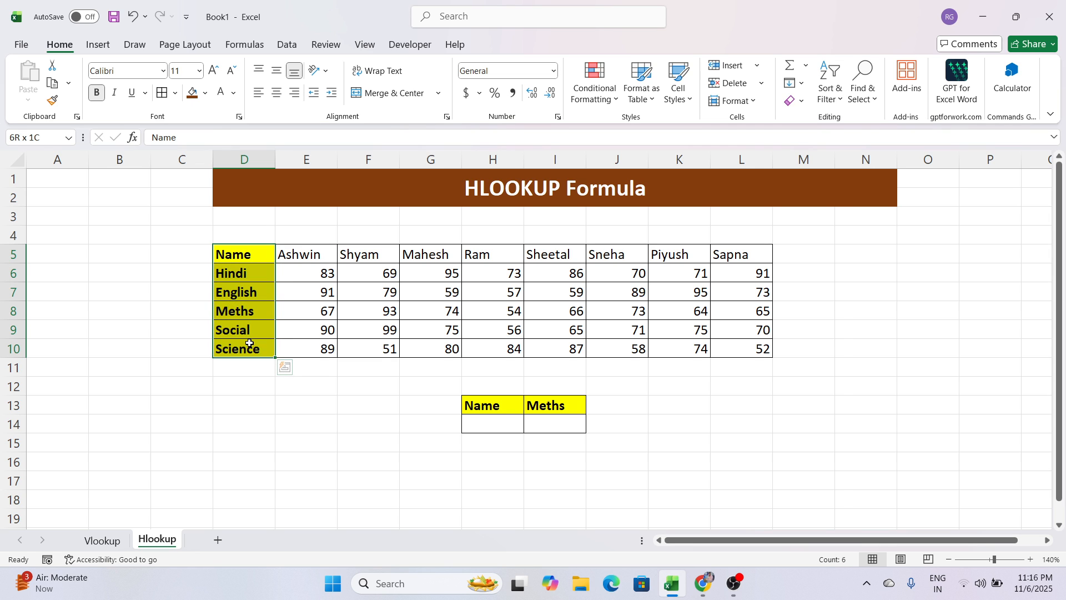
{"action": "left_click", "coordinate": [103, 540]}
{"action": "left_click_drag", "start_coordinate": [242, 263], "coordinate": [512, 255]}
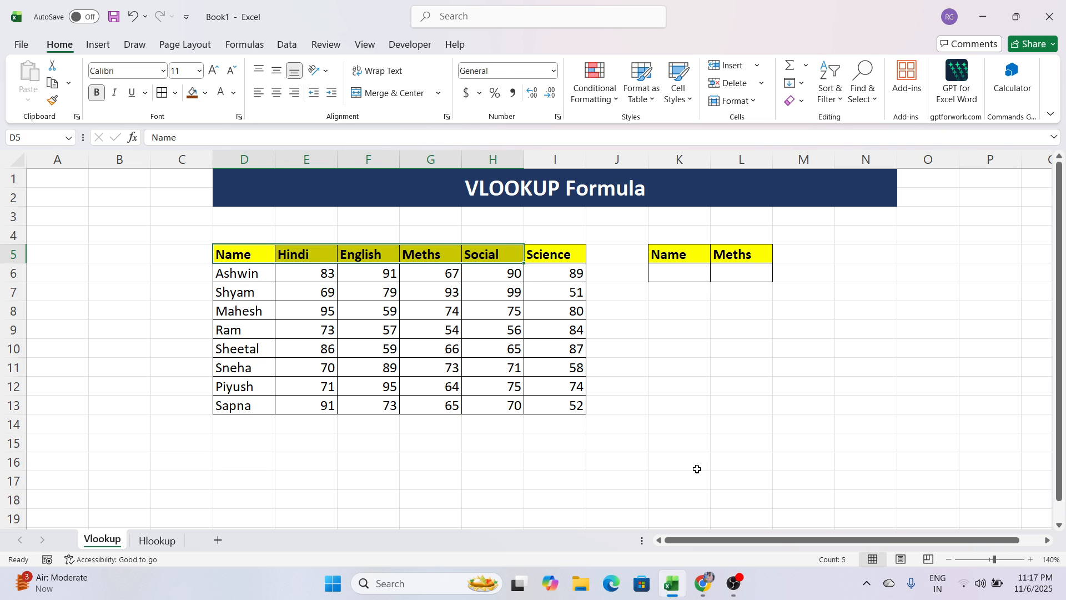
{"action": "left_click", "coordinate": [693, 411]}
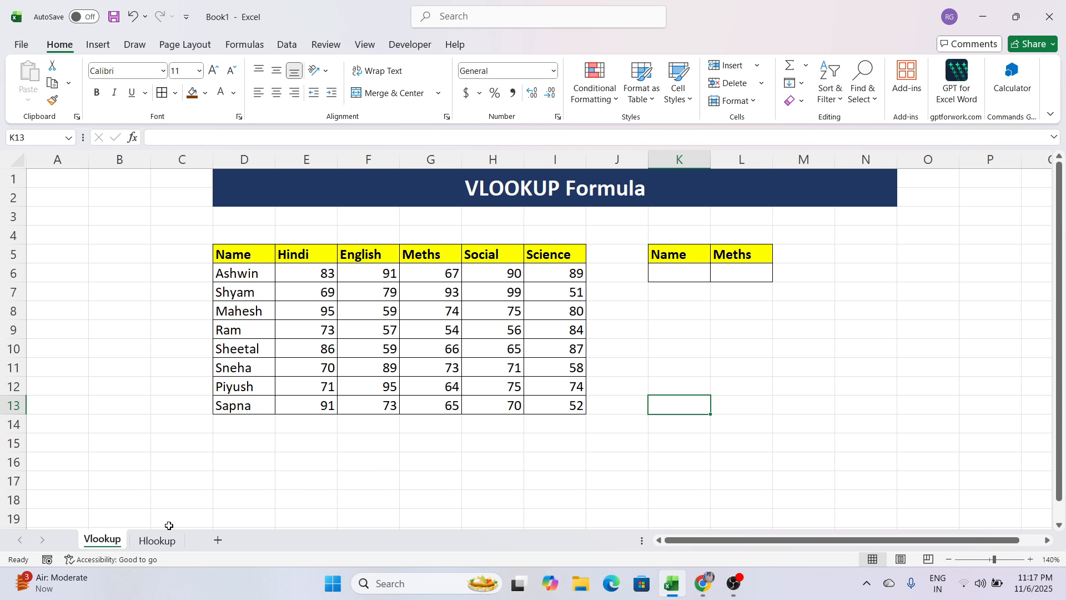
{"action": "left_click", "coordinate": [159, 540]}
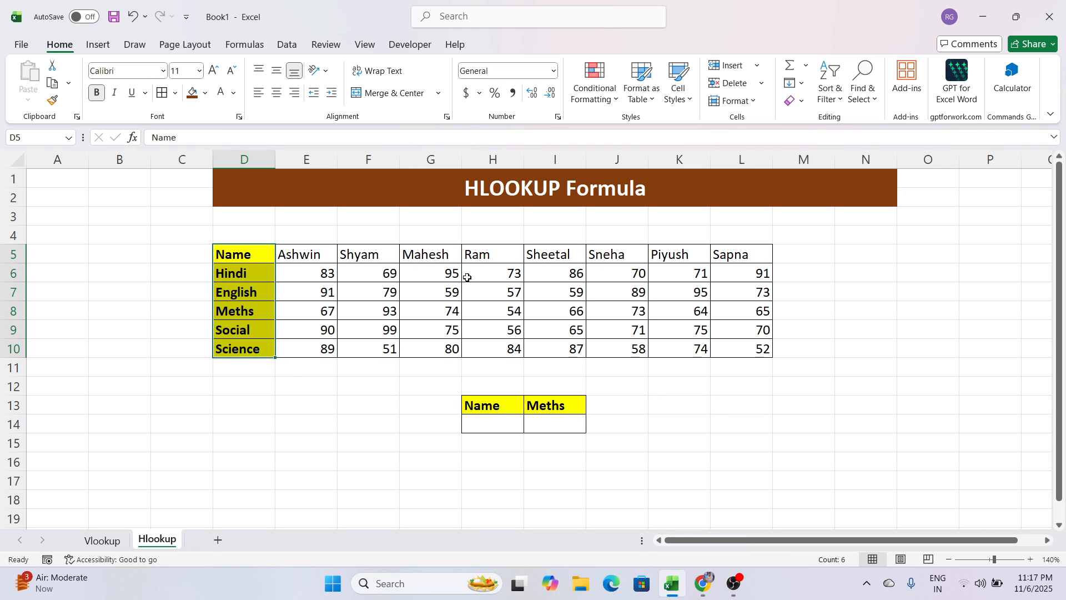
{"action": "left_click", "coordinate": [387, 439]}
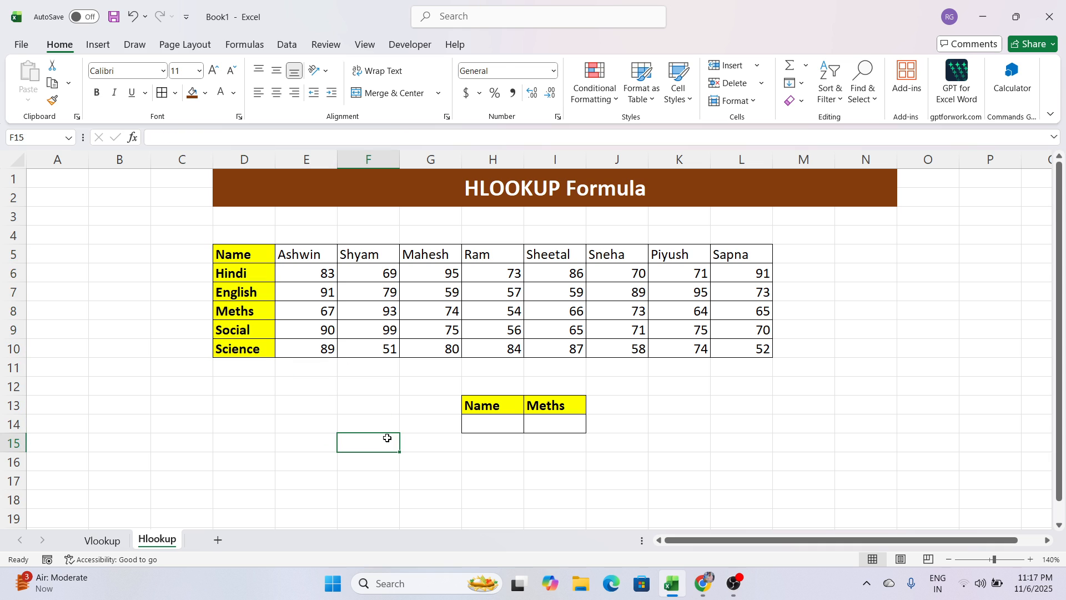
{"action": "left_click", "coordinate": [104, 541]}
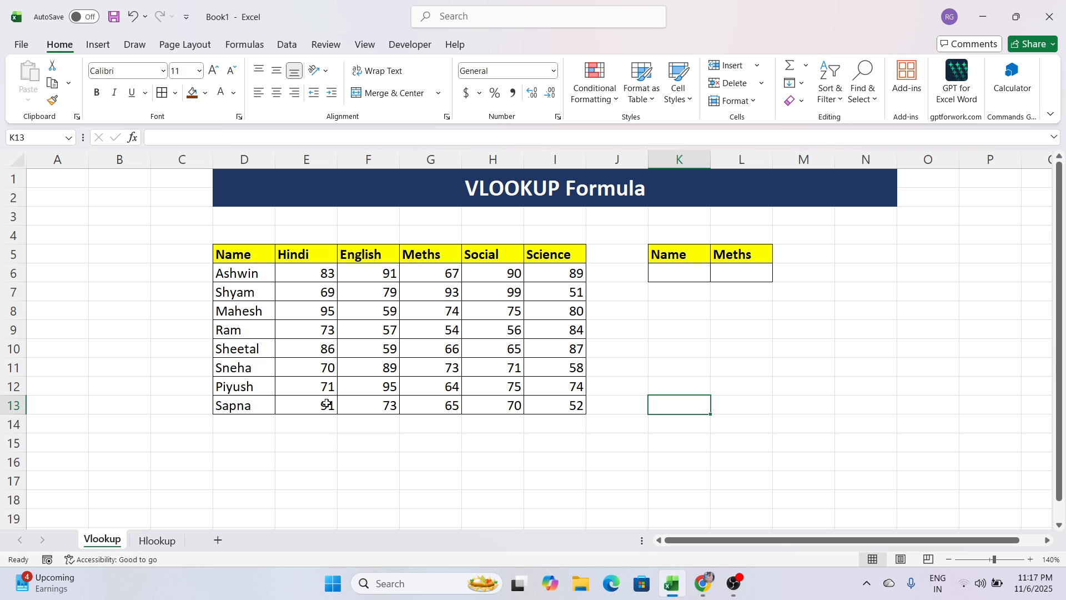
Inspect the student name in D9 and the matching Meths mark in G9 of the Vlookup sheet.
{"action": "left_click", "coordinate": [262, 333]}
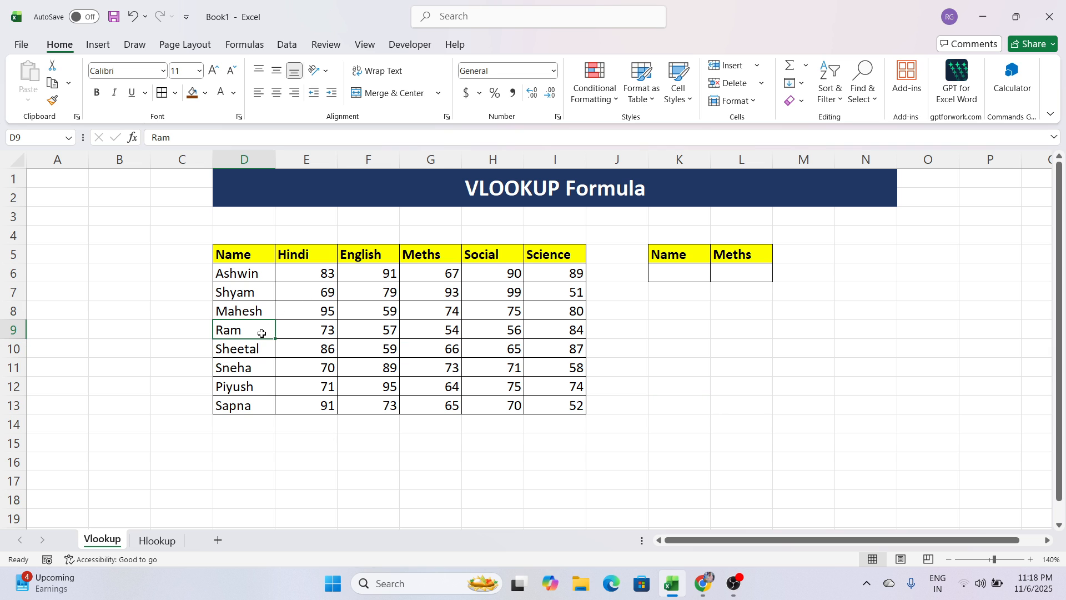
{"action": "left_click", "coordinate": [426, 333]}
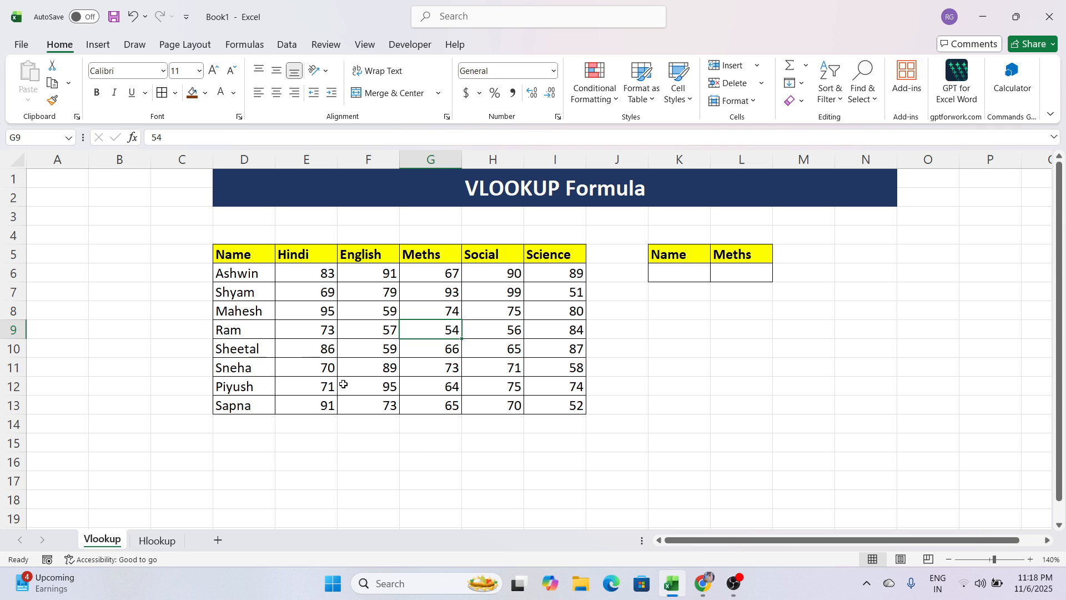
{"action": "left_click", "coordinate": [268, 330]}
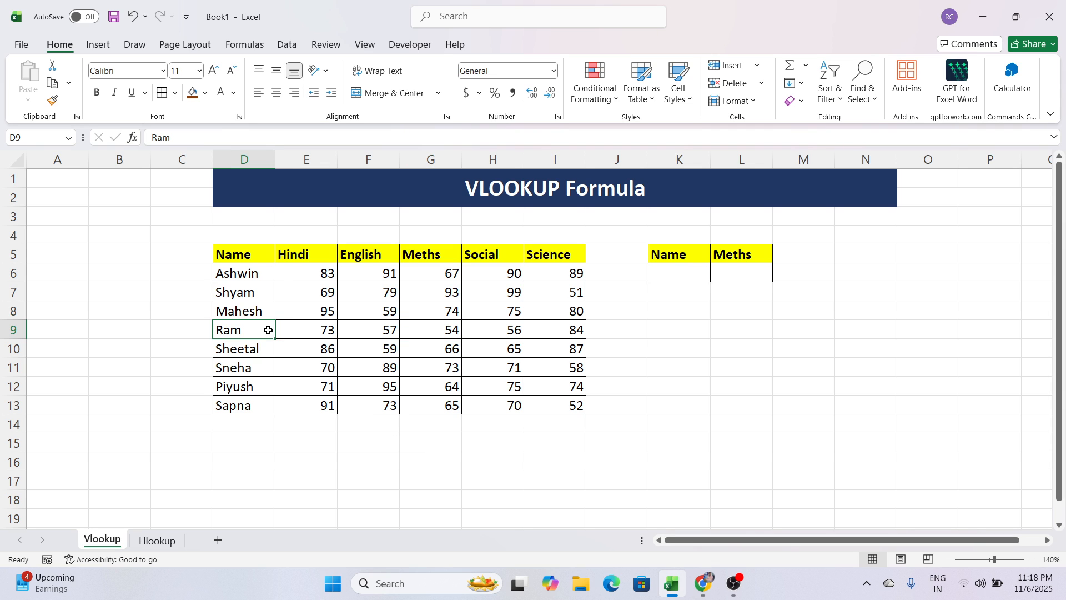
{"action": "left_click", "coordinate": [429, 330]}
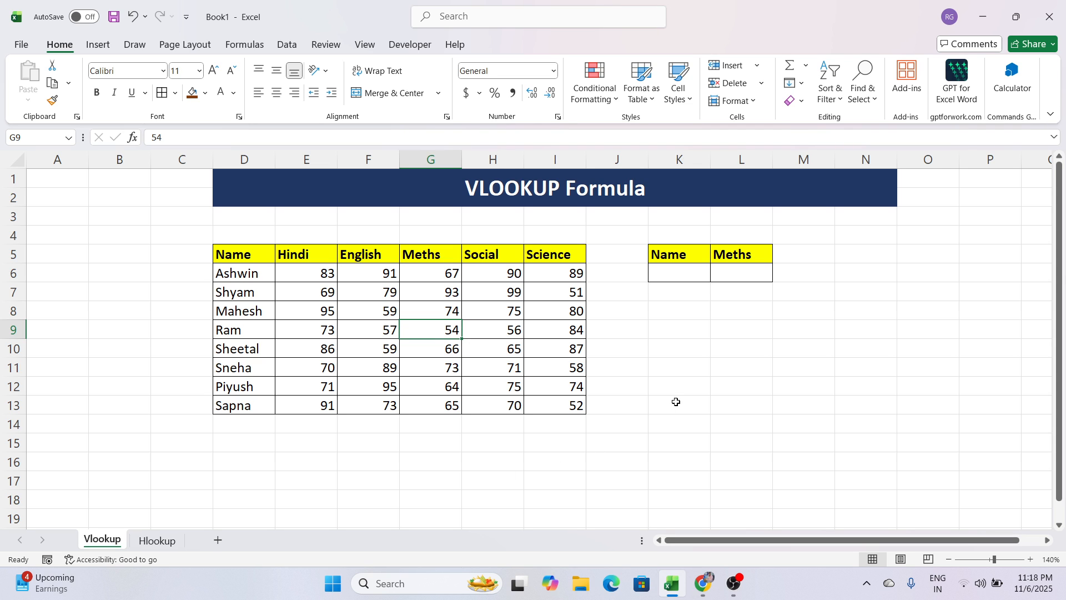
Enter the formula =VLOOKUP(K6,D5:I13,4,0) in cell L6 under the Meths header of the lookup table.
{"action": "left_click", "coordinate": [746, 280]}
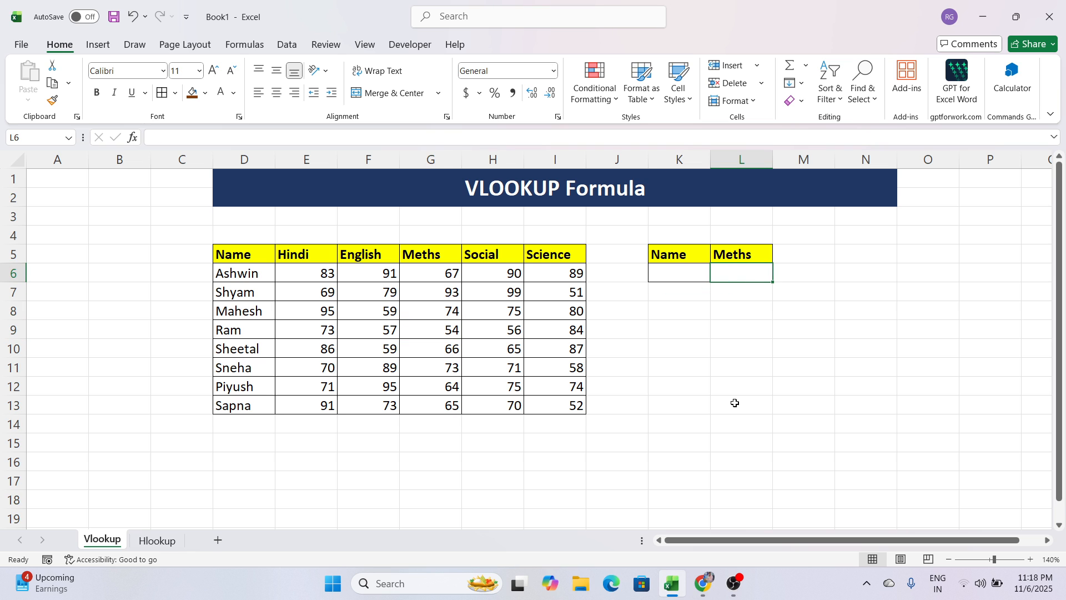
{"action": "type", "text": "="}
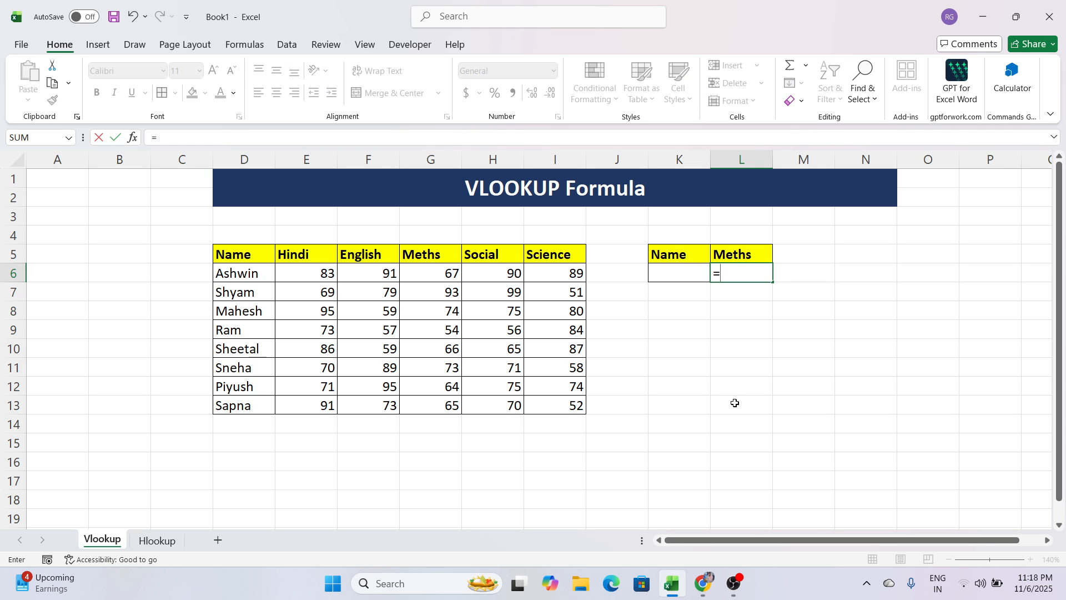
{"action": "type", "text": "VLOOKUP"}
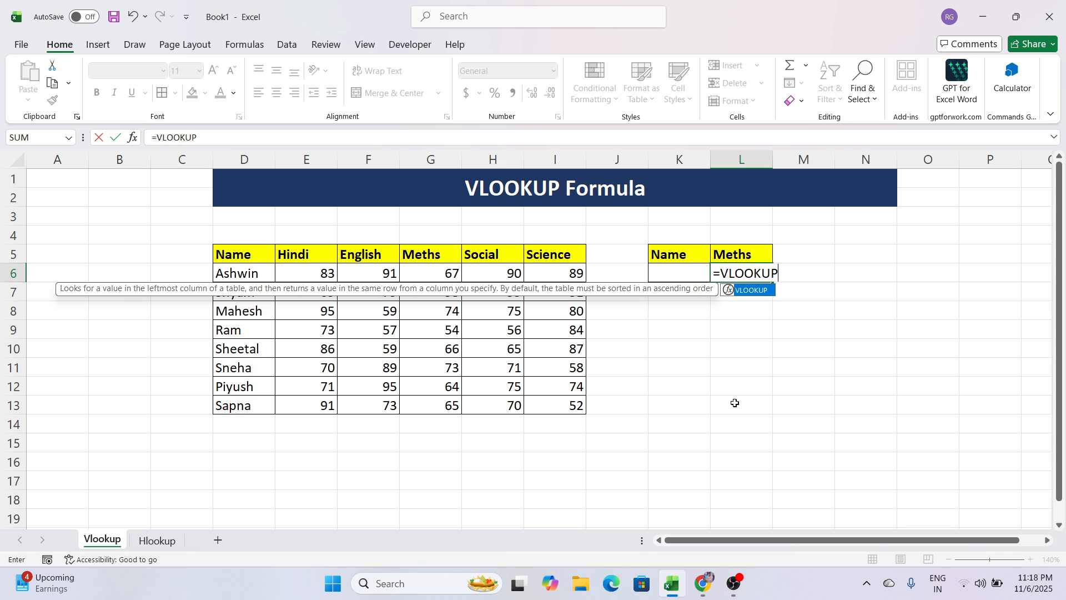
{"action": "type", "text": "("}
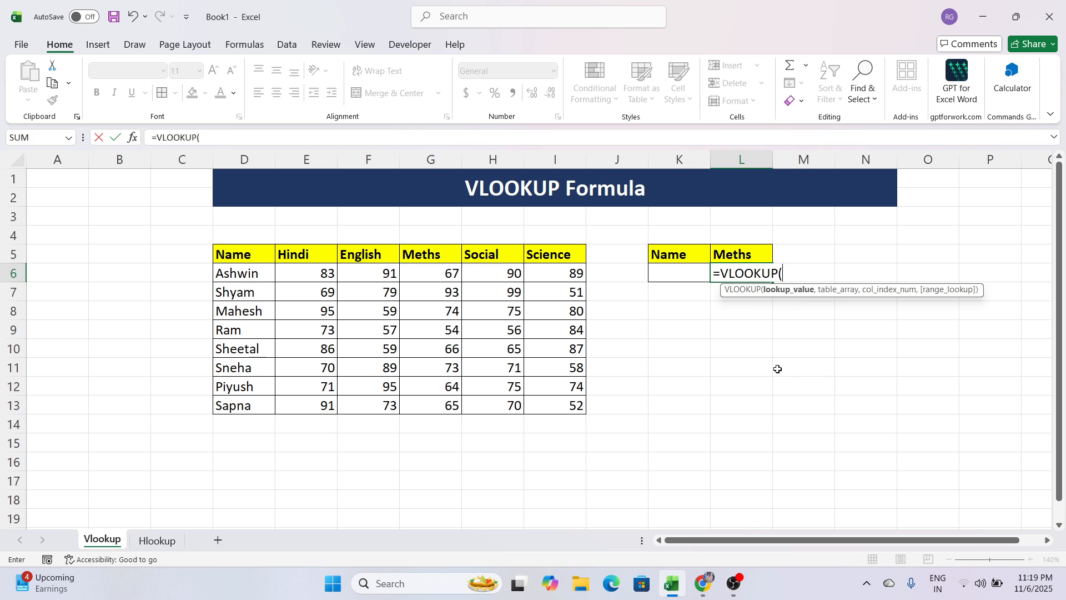
{"action": "left_click", "coordinate": [689, 273]}
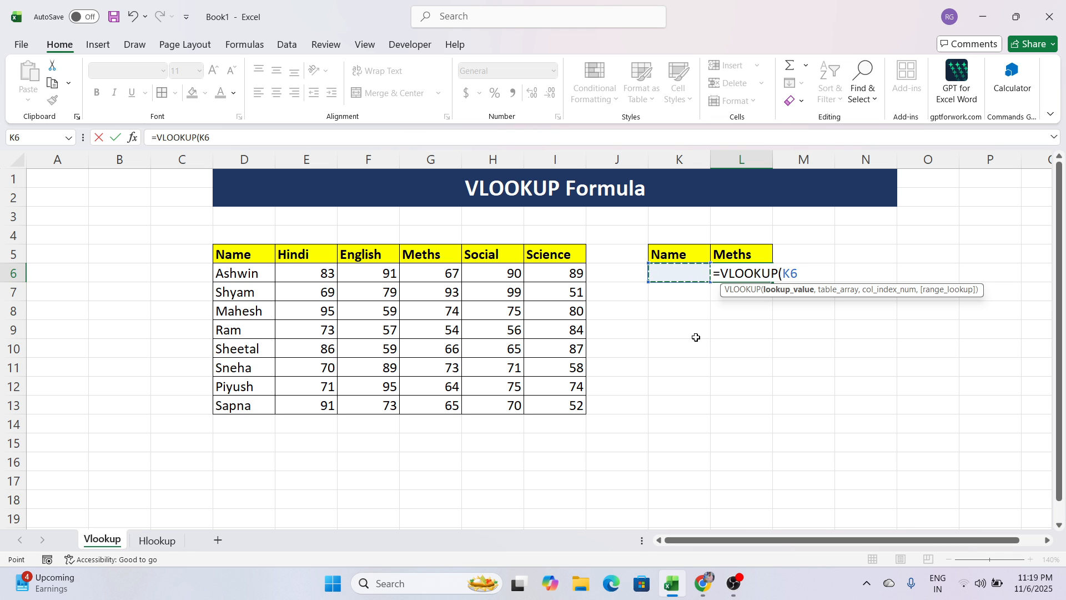
{"action": "type", "text": ","}
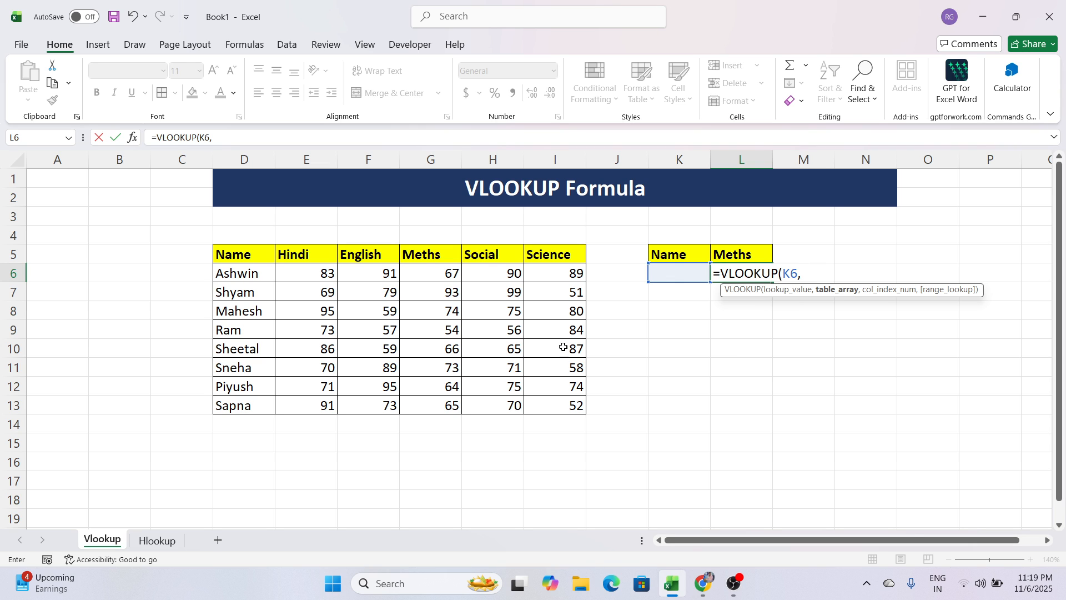
{"action": "left_click", "coordinate": [268, 259]}
{"action": "left_click_drag", "start_coordinate": [267, 260], "coordinate": [538, 414]}
{"action": "type", "text": ","}
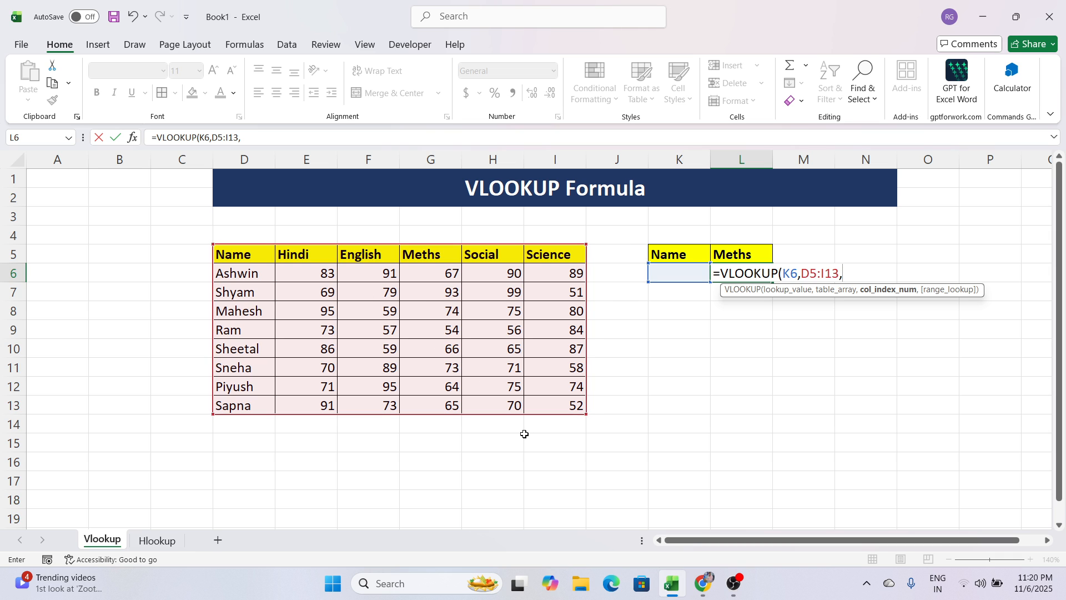
{"action": "type", "text": "4"}
{"action": "type", "text": ","}
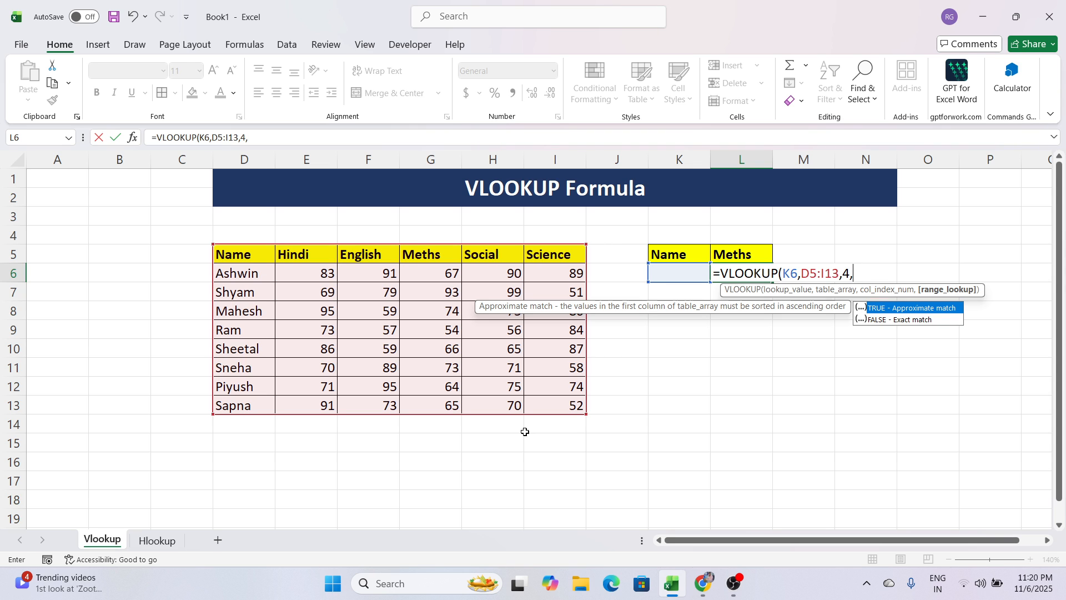
{"action": "type", "text": "0)"}
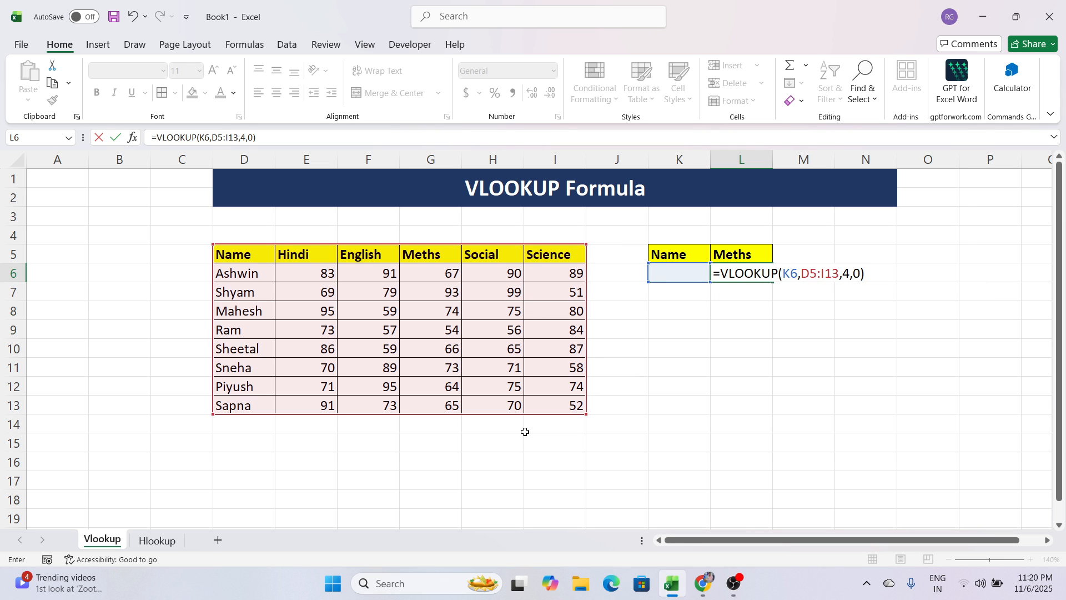
{"action": "key", "text": "Return"}
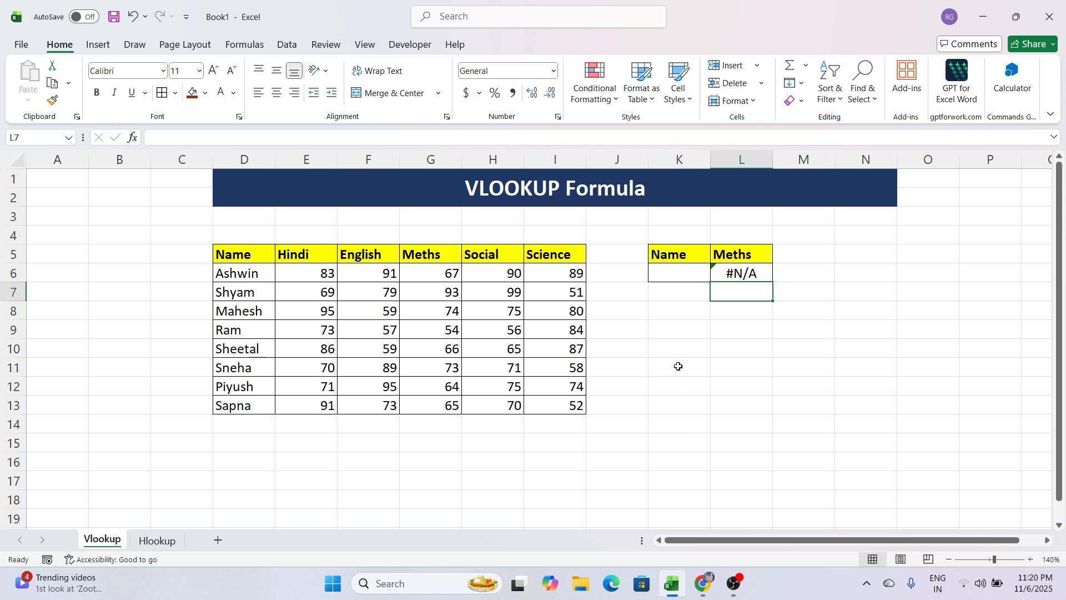
Enter the student name from D9 in lookup cell K6 and check the Meths mark returned in L6.
{"action": "left_click", "coordinate": [673, 276]}
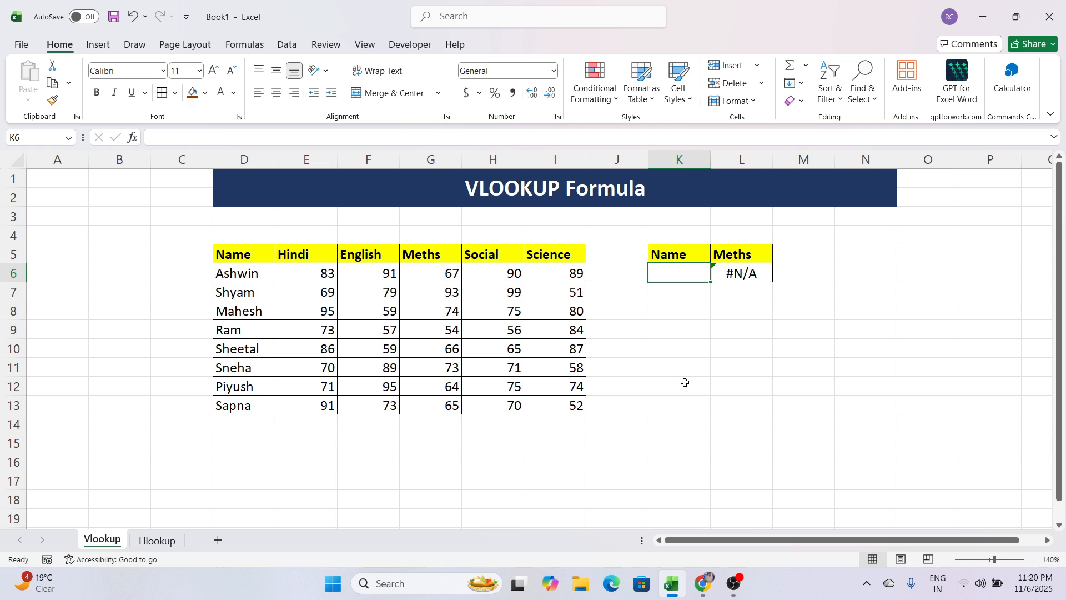
{"action": "type", "text": "Ram"}
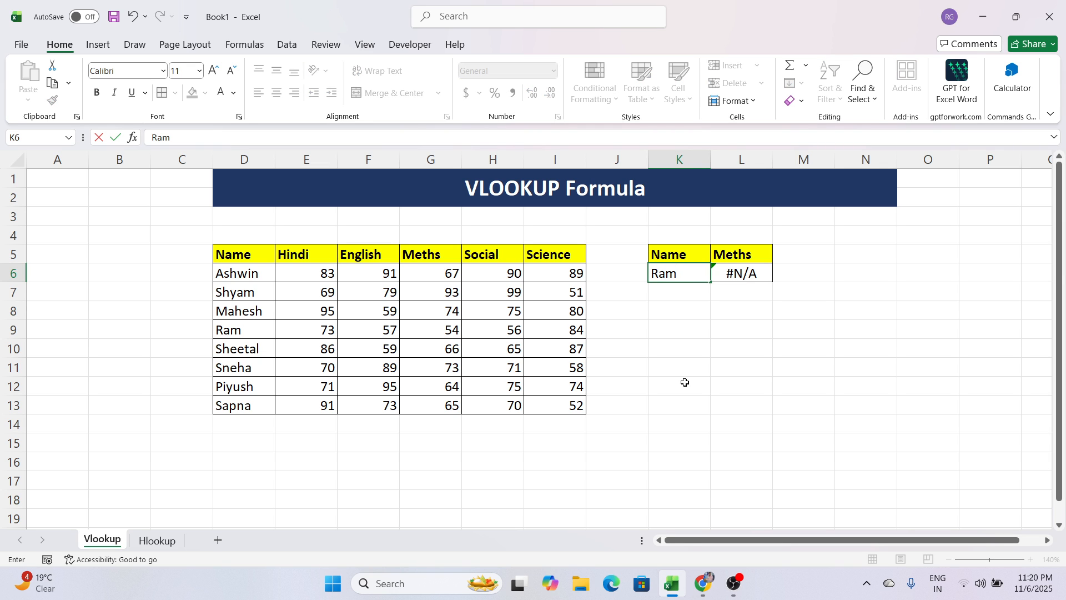
{"action": "key", "text": "Return"}
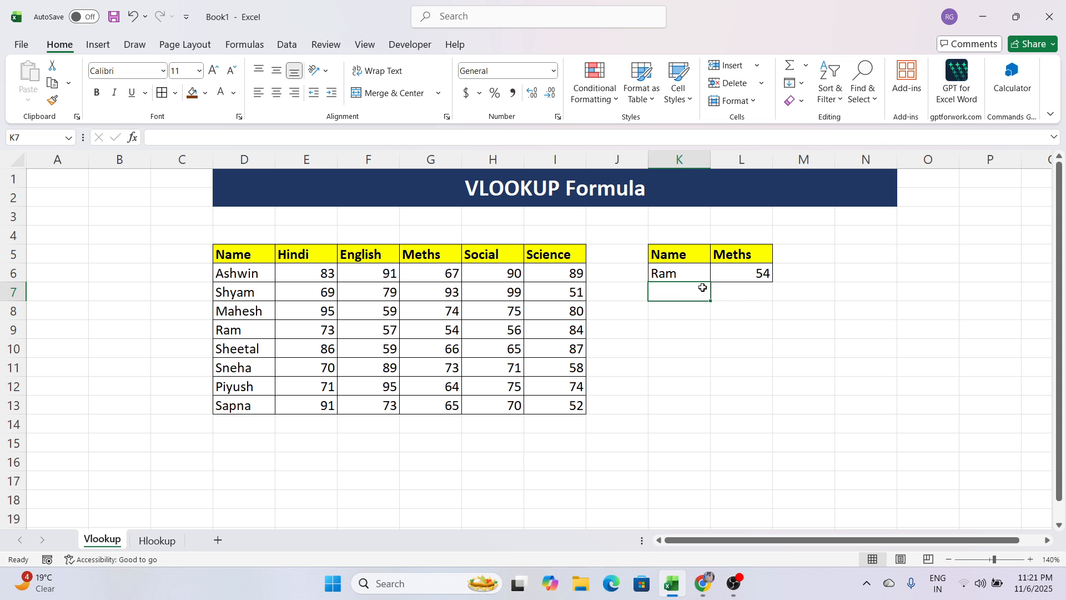
{"action": "left_click", "coordinate": [757, 277]}
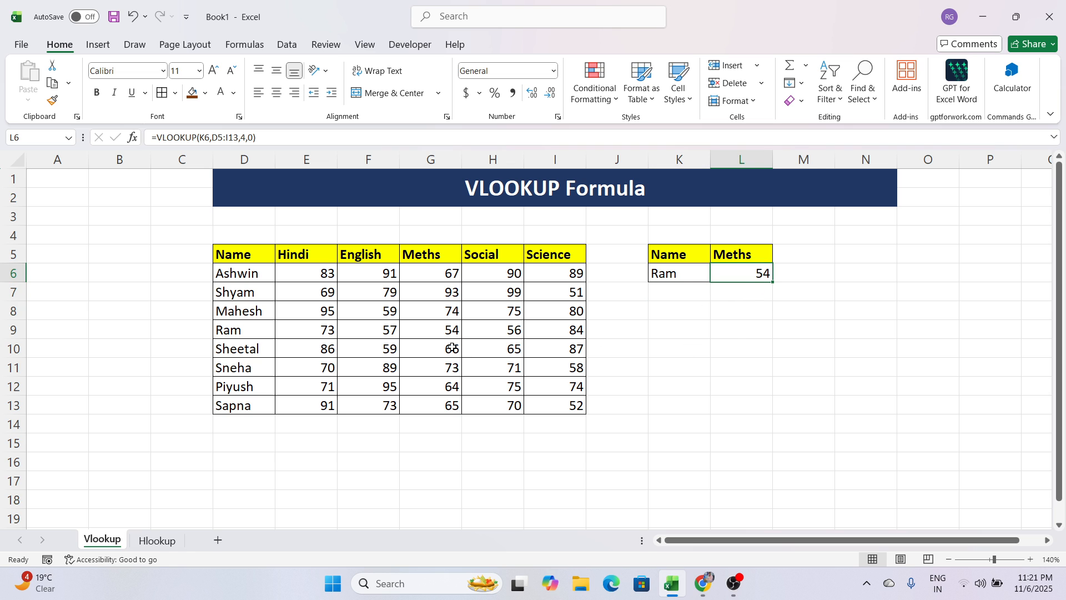
Make the student name in D9 and the matching Meths mark in G9 bold, comparing them with K6 and L6.
{"action": "left_click", "coordinate": [253, 334]}
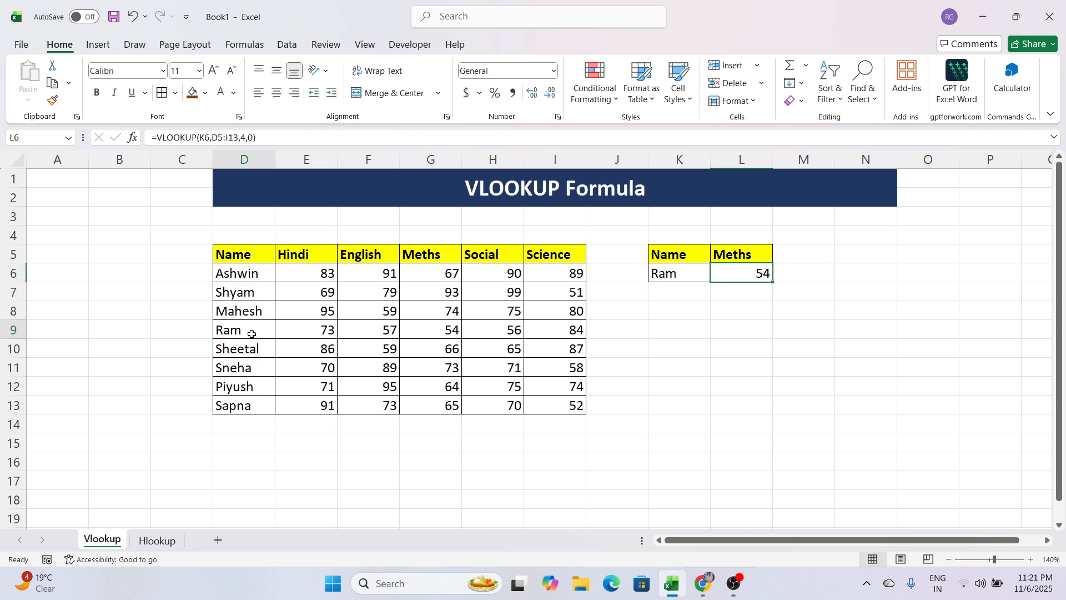
{"action": "left_click", "coordinate": [433, 333]}
{"action": "left_click", "coordinate": [97, 93]}
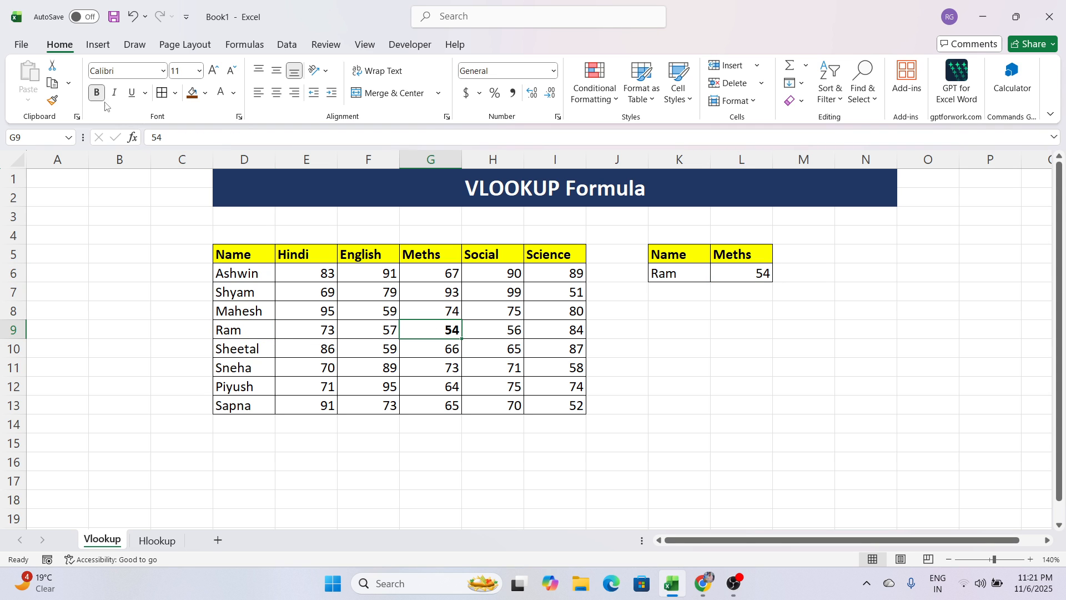
{"action": "left_click", "coordinate": [221, 330]}
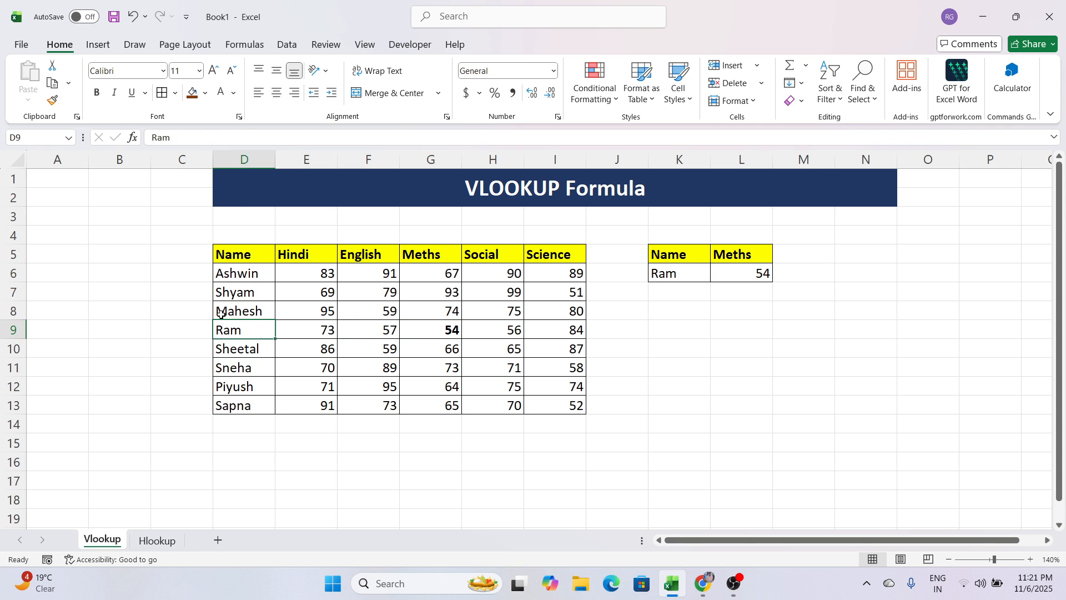
{"action": "left_click", "coordinate": [97, 92]}
{"action": "left_click", "coordinate": [431, 335]}
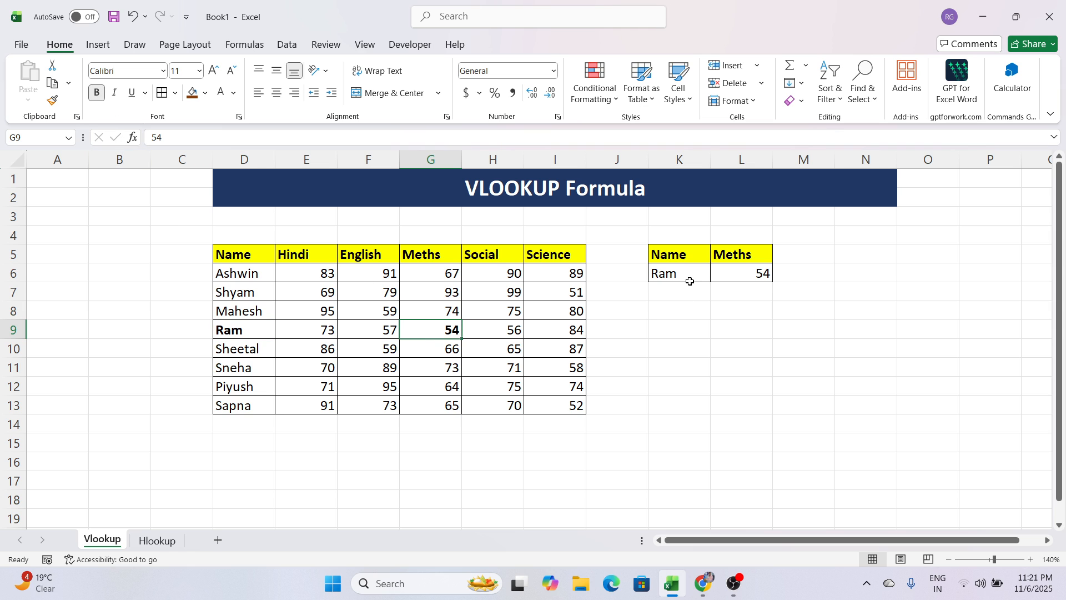
{"action": "left_click", "coordinate": [689, 280]}
{"action": "left_click", "coordinate": [734, 271]}
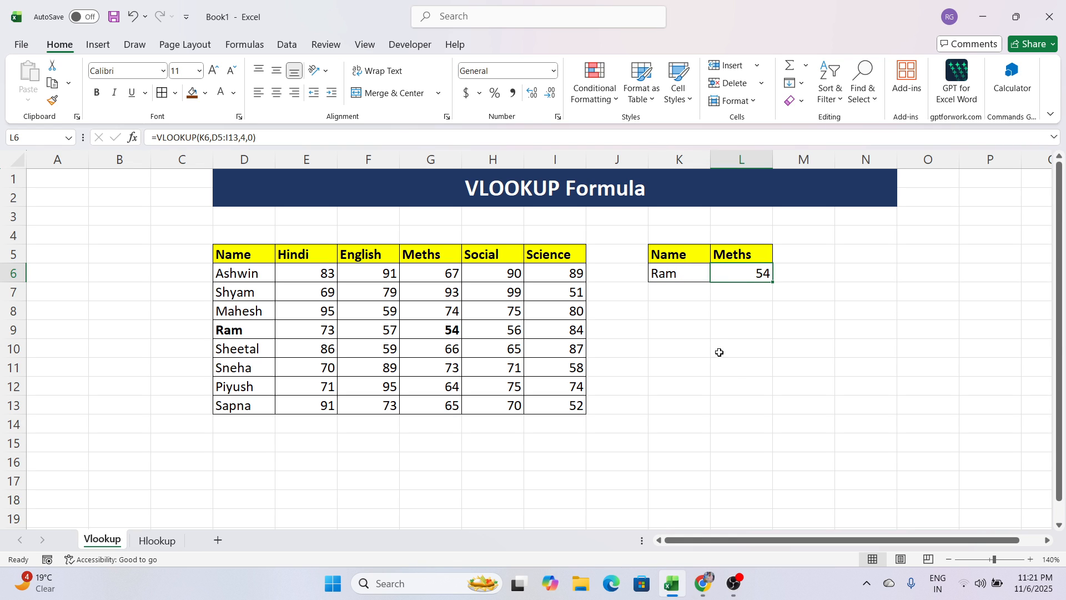
Replace the lookup name in K6 with the student name from D6.
{"action": "left_click", "coordinate": [675, 275]}
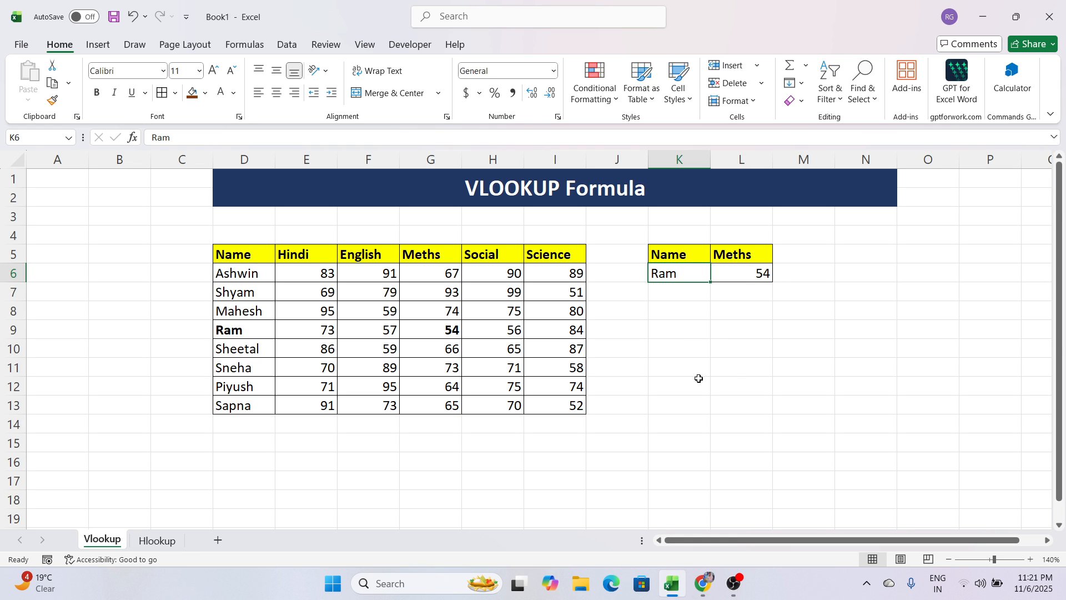
{"action": "type", "text": "Ashwin"}
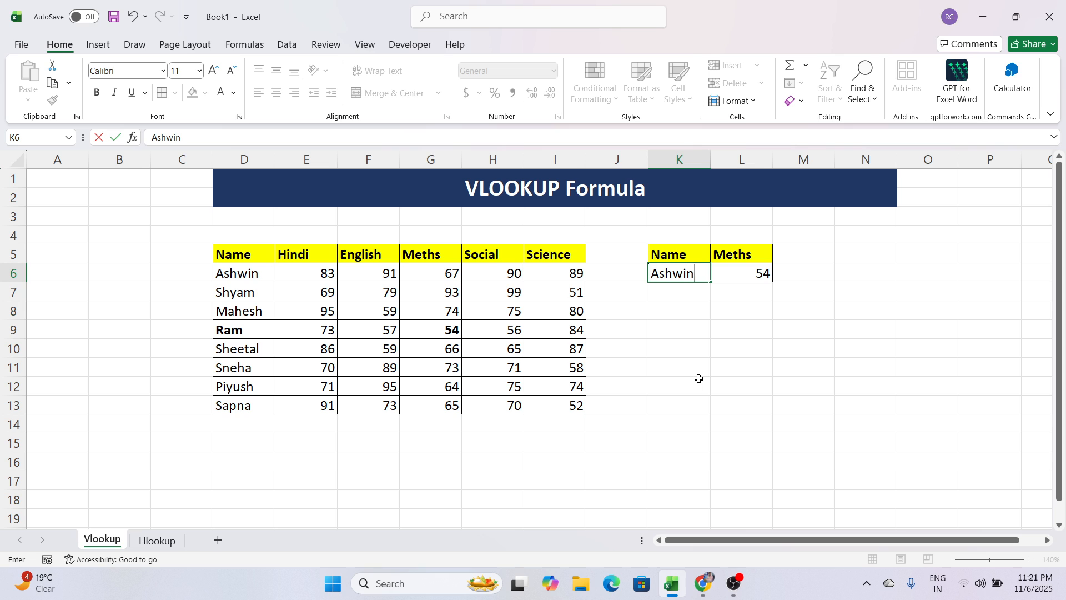
{"action": "key", "text": "Return"}
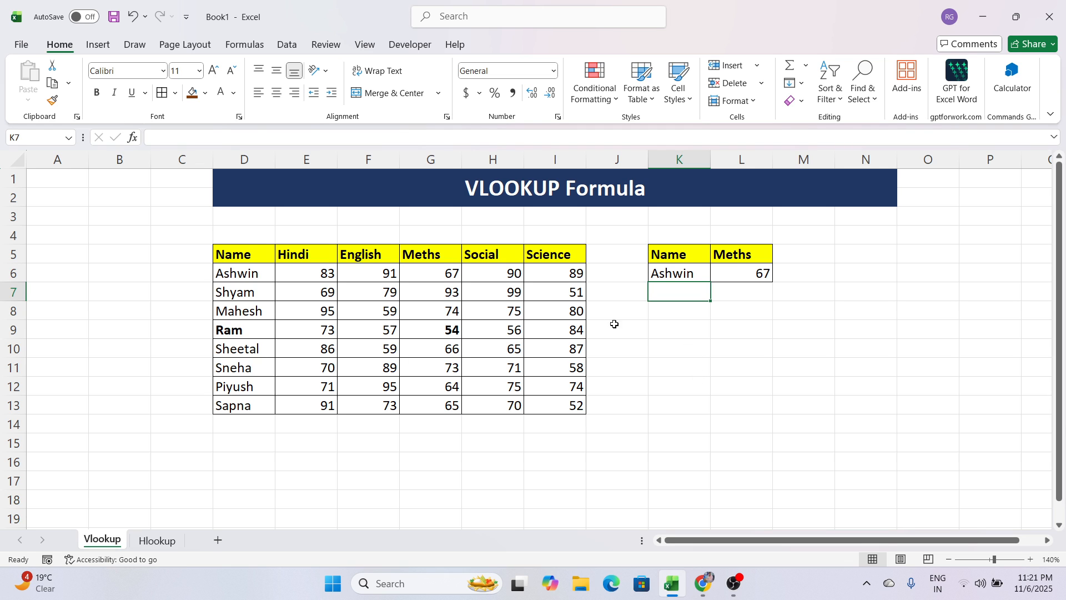
Make the student name in D6 and the matching Meths mark in G6 bold.
{"action": "left_click", "coordinate": [269, 271]}
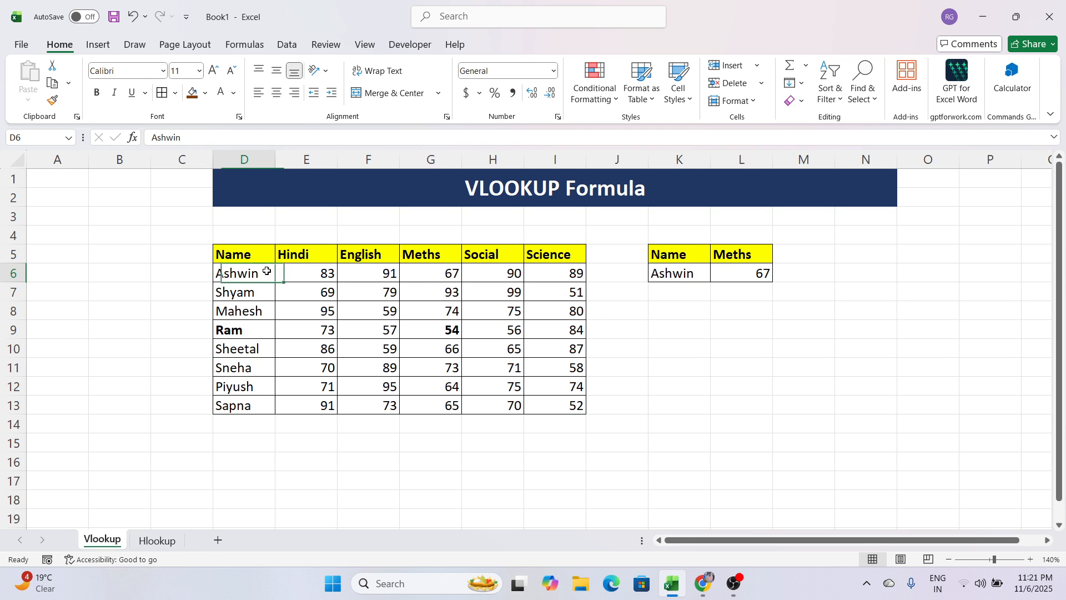
{"action": "left_click", "coordinate": [96, 93]}
{"action": "left_click", "coordinate": [419, 276]}
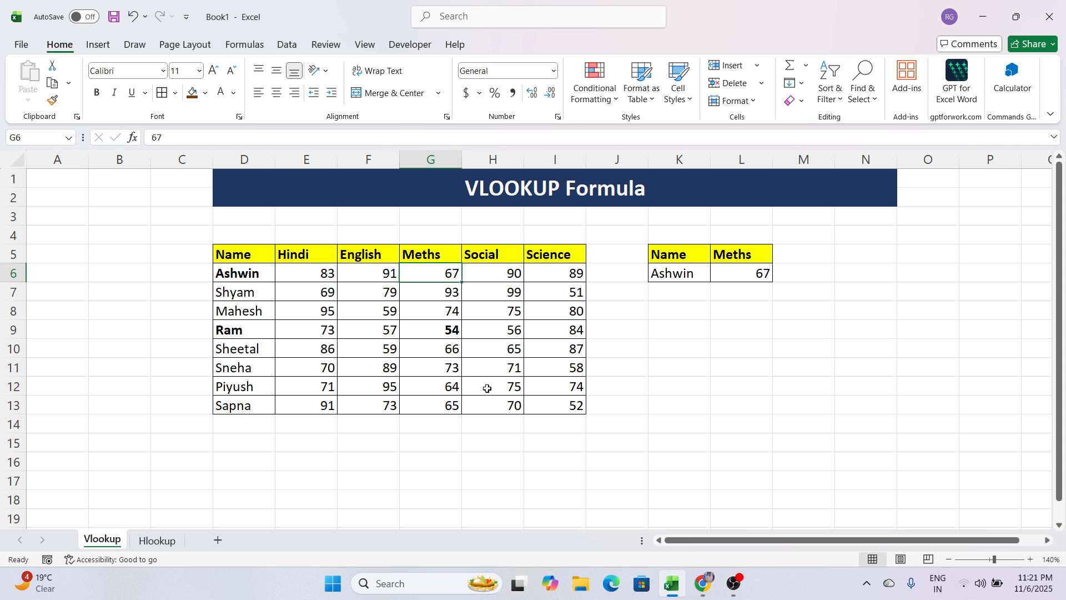
{"action": "key", "text": "ctrl+b"}
{"action": "left_click", "coordinate": [684, 405]}
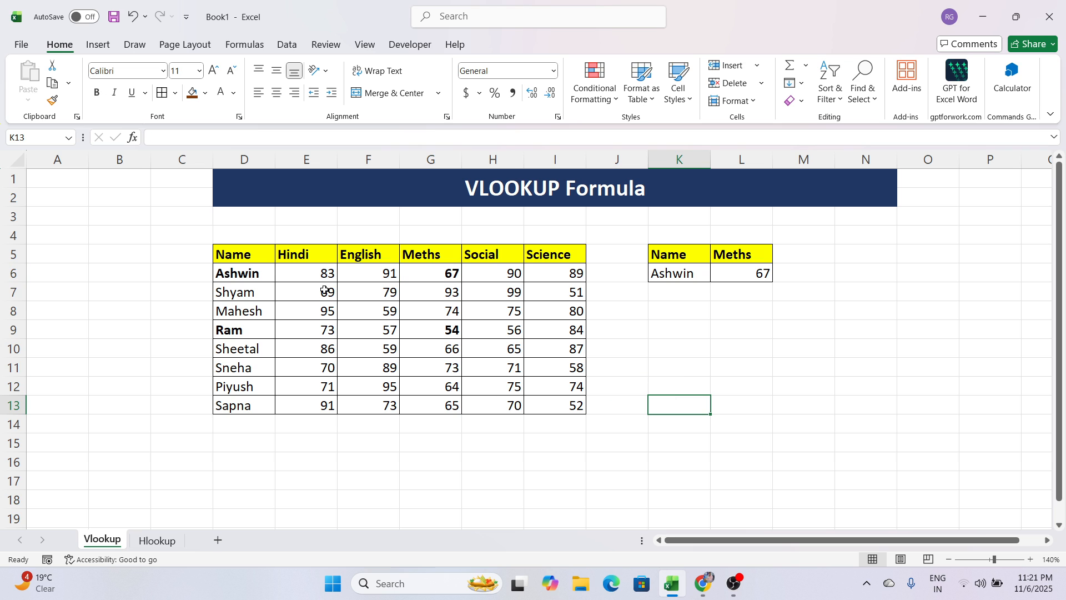
{"action": "left_click", "coordinate": [250, 275]}
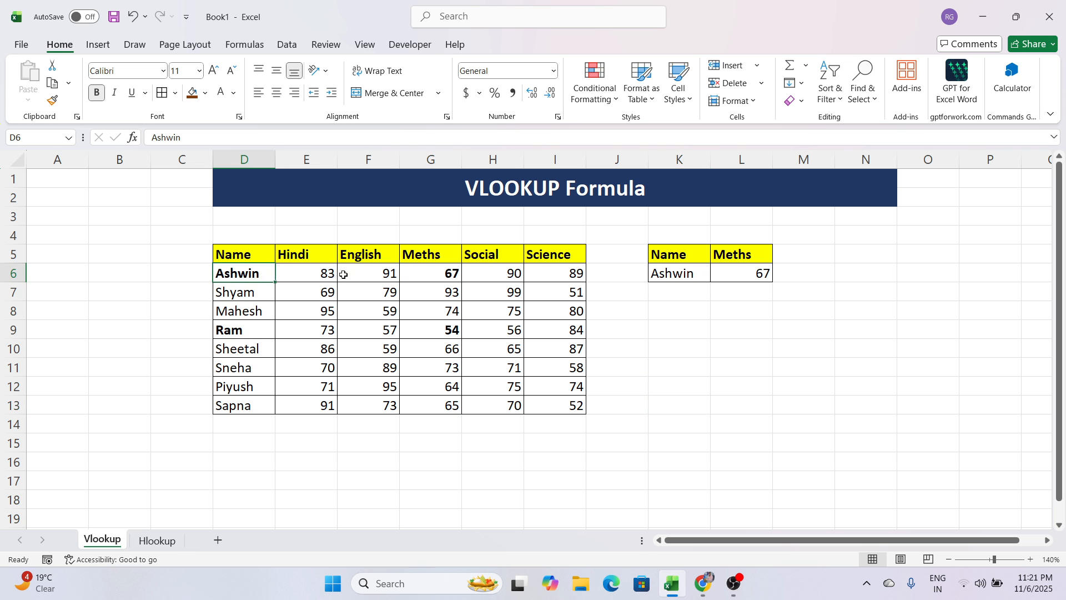
{"action": "left_click", "coordinate": [431, 278]}
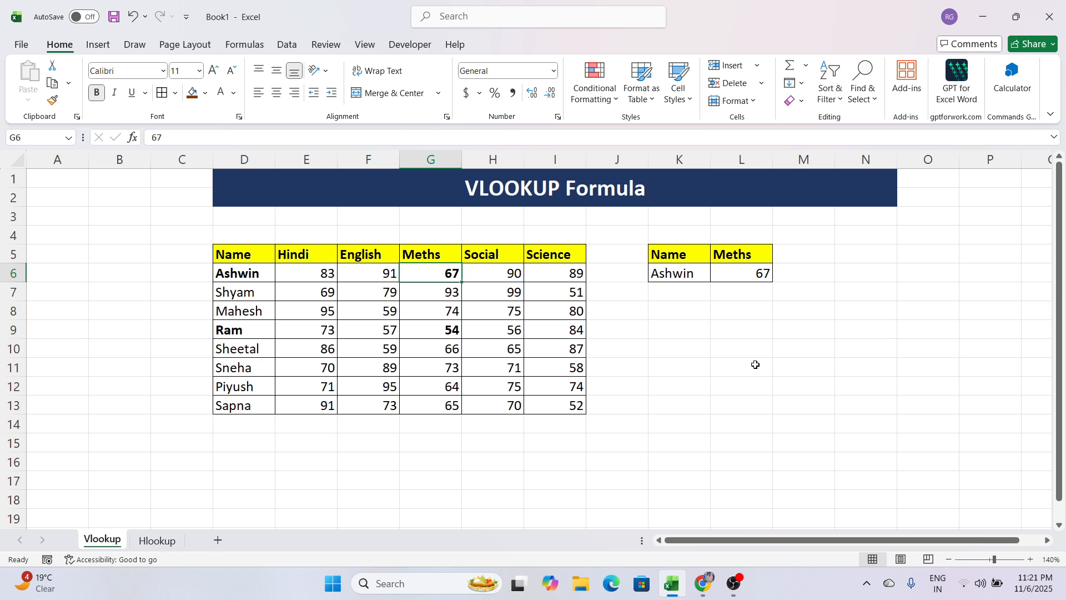
{"action": "left_click", "coordinate": [783, 347]}
{"action": "left_click", "coordinate": [784, 322]}
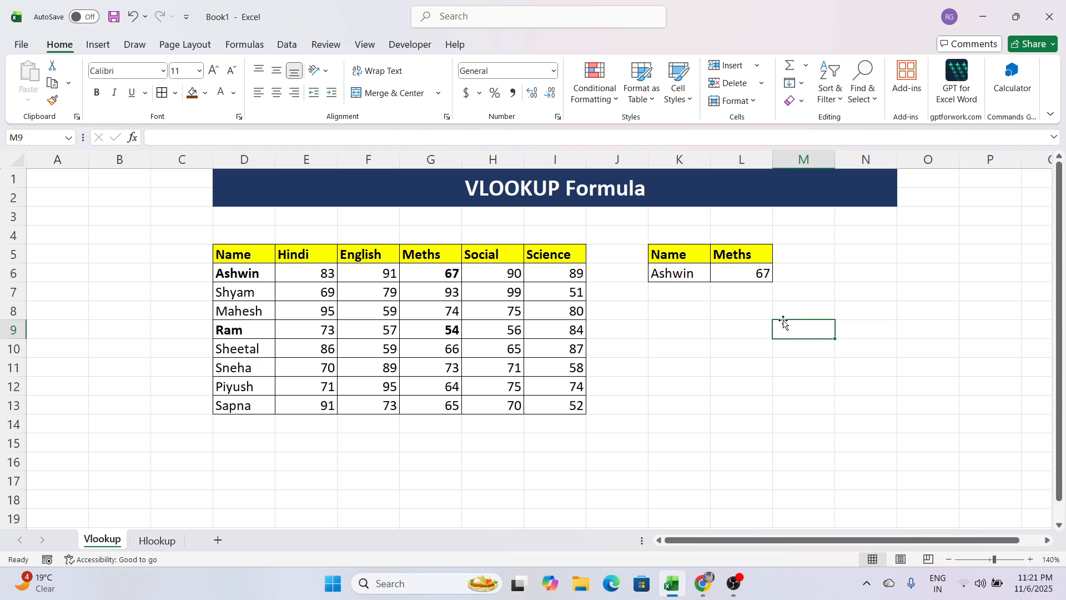
Compare the Hlookup sheet's layout with the vertical Name and Hindi columns and the L6 formula on the Vlookup sheet.
{"action": "left_click", "coordinate": [174, 541]}
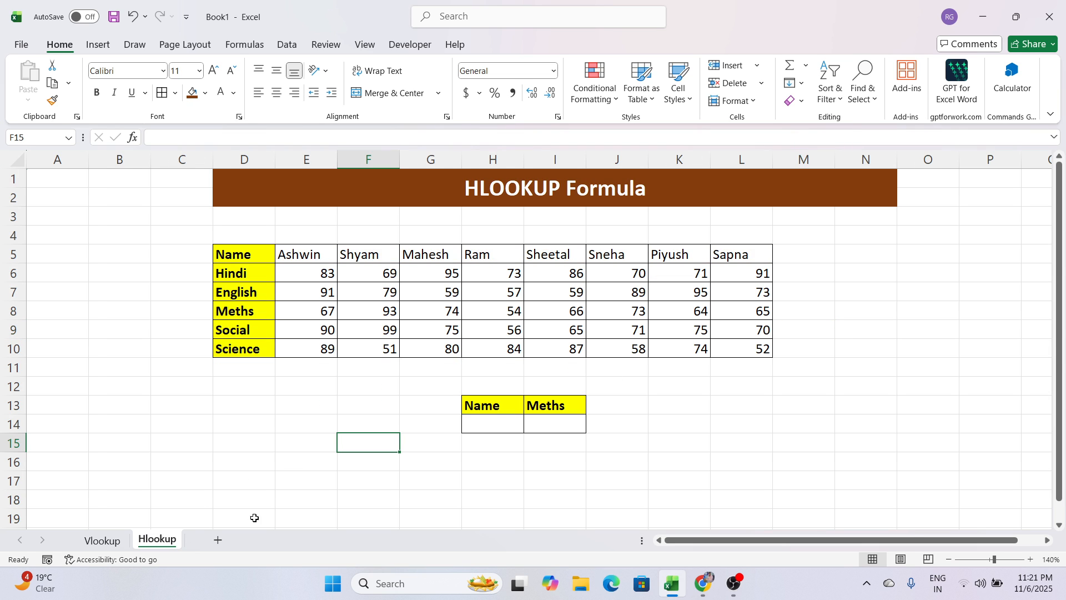
{"action": "left_click", "coordinate": [520, 470]}
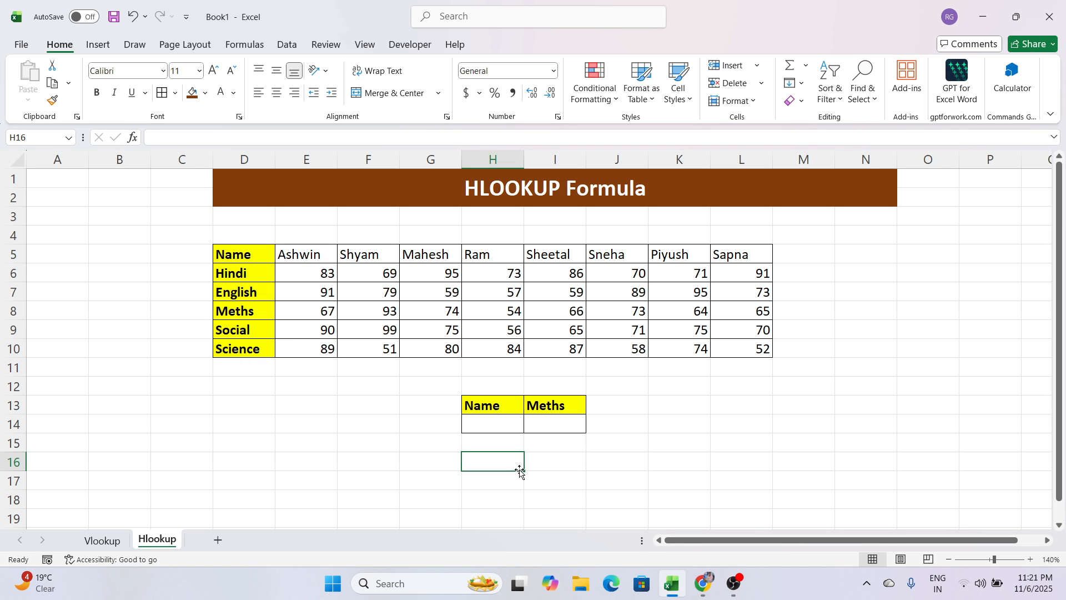
{"action": "left_click", "coordinate": [671, 464]}
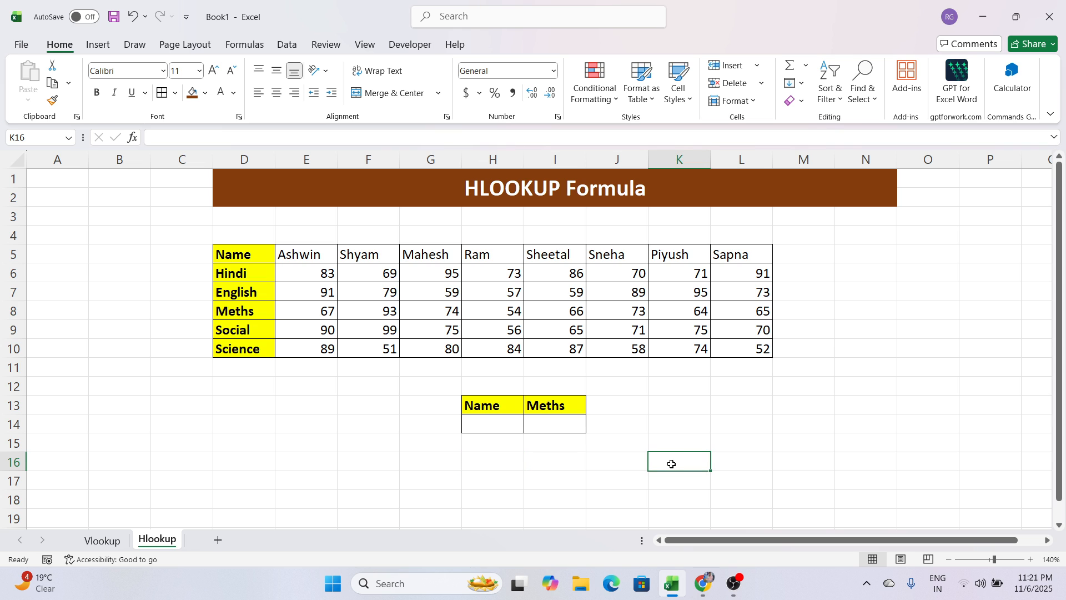
{"action": "left_click", "coordinate": [111, 541]}
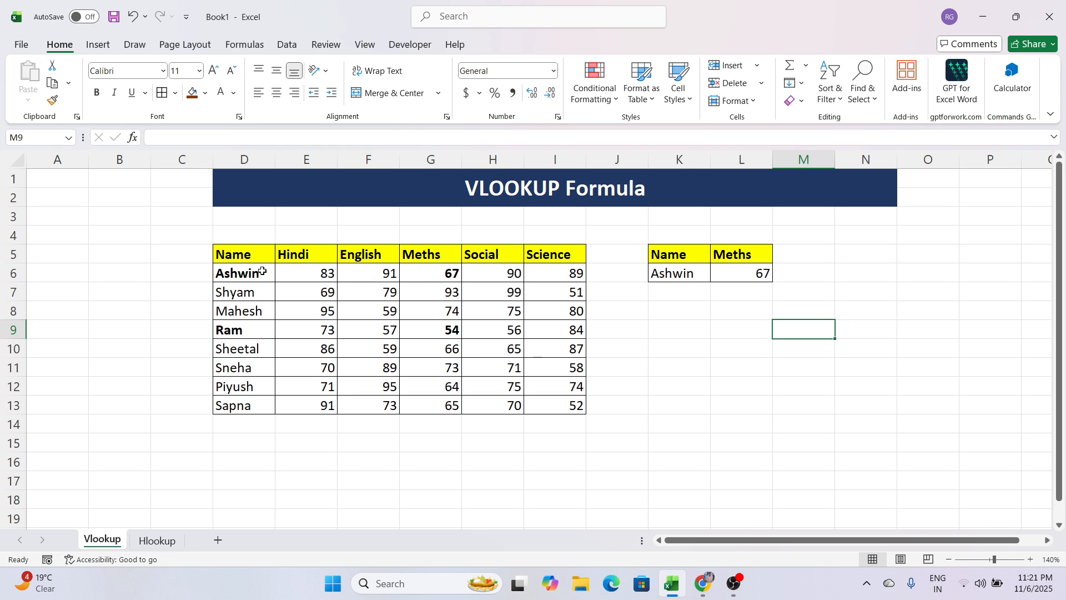
{"action": "left_click_drag", "start_coordinate": [260, 256], "coordinate": [261, 400]}
{"action": "left_click_drag", "start_coordinate": [307, 256], "coordinate": [309, 388]}
{"action": "left_click", "coordinate": [763, 274]}
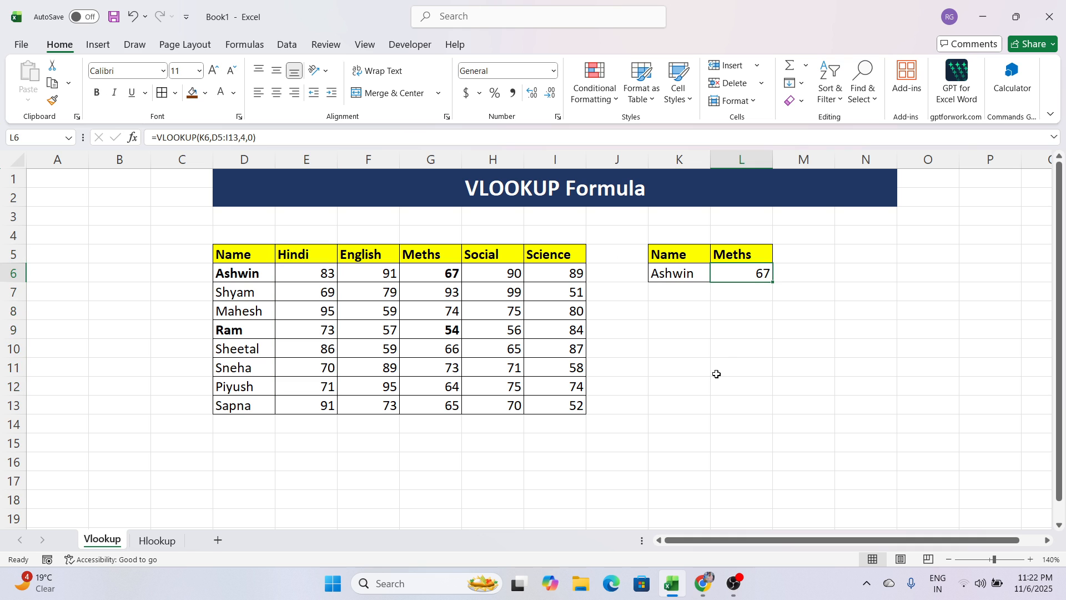
Examine how the Name, Hindi and English data run horizontally in the Hlookup sheet's table.
{"action": "left_click", "coordinate": [179, 541]}
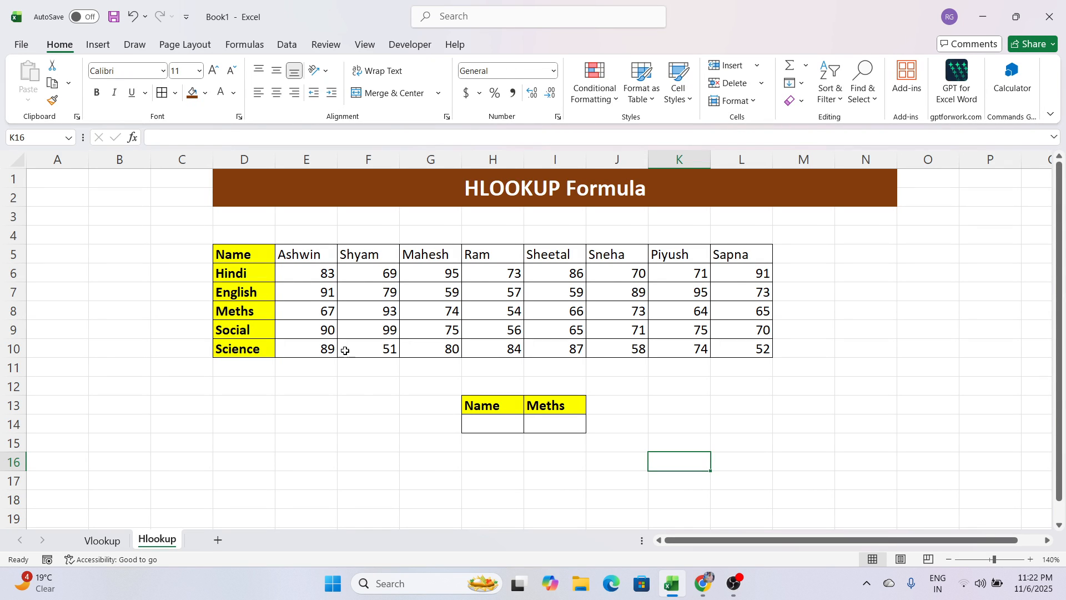
{"action": "left_click_drag", "start_coordinate": [269, 257], "coordinate": [744, 256]}
{"action": "left_click_drag", "start_coordinate": [596, 280], "coordinate": [744, 292]}
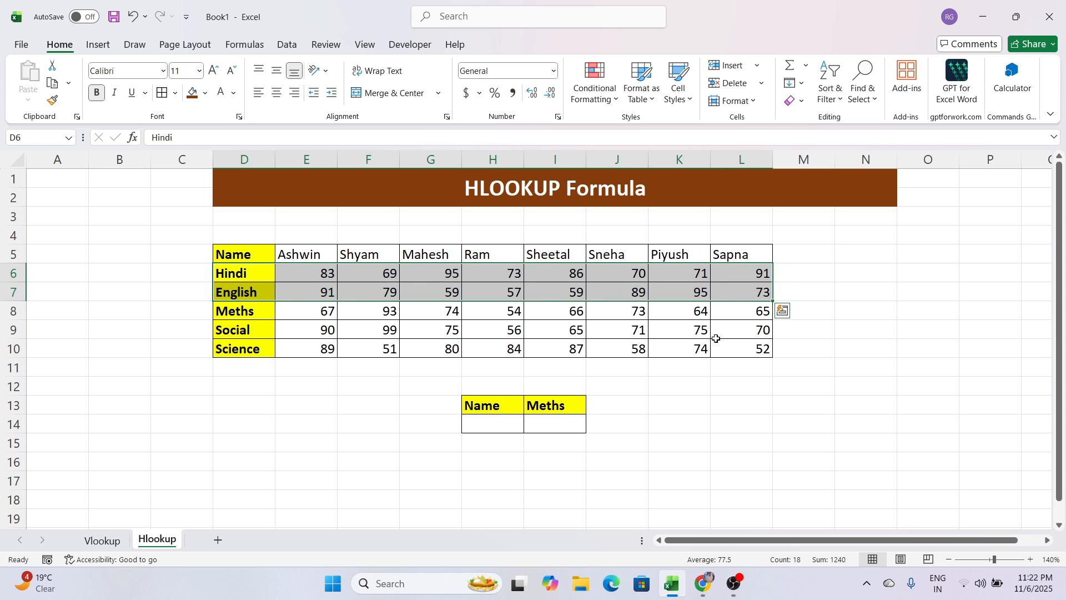
{"action": "left_click", "coordinate": [719, 436]}
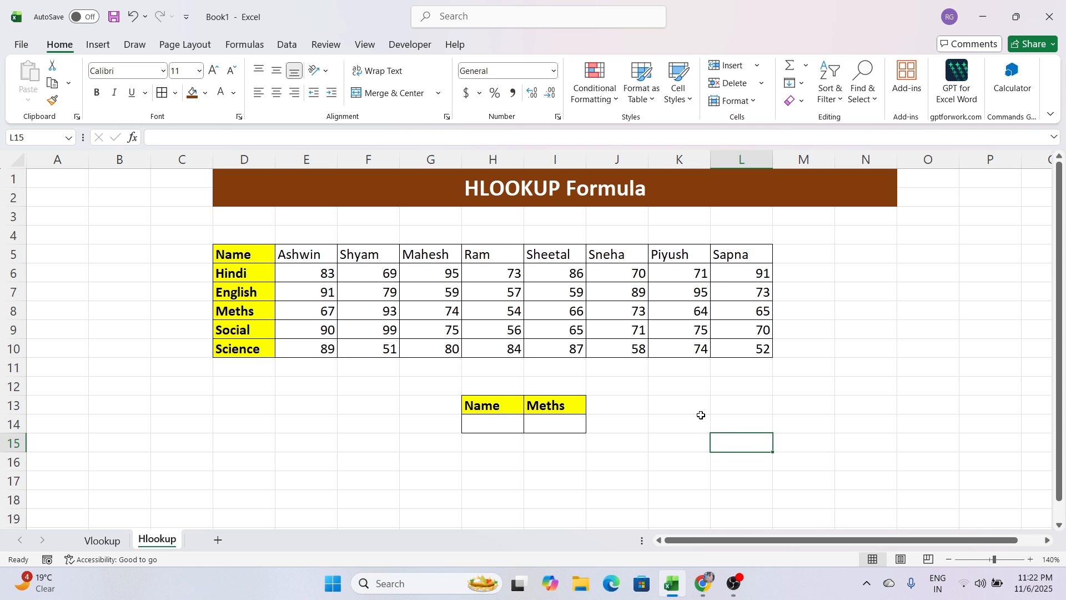
{"action": "left_click", "coordinate": [703, 414]}
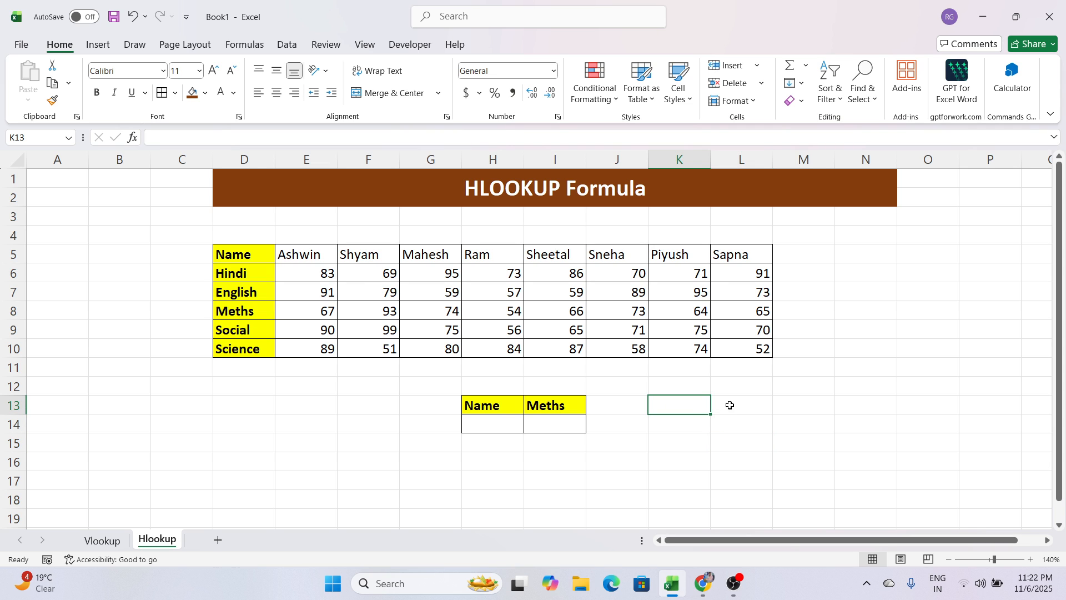
{"action": "left_click", "coordinate": [728, 405]}
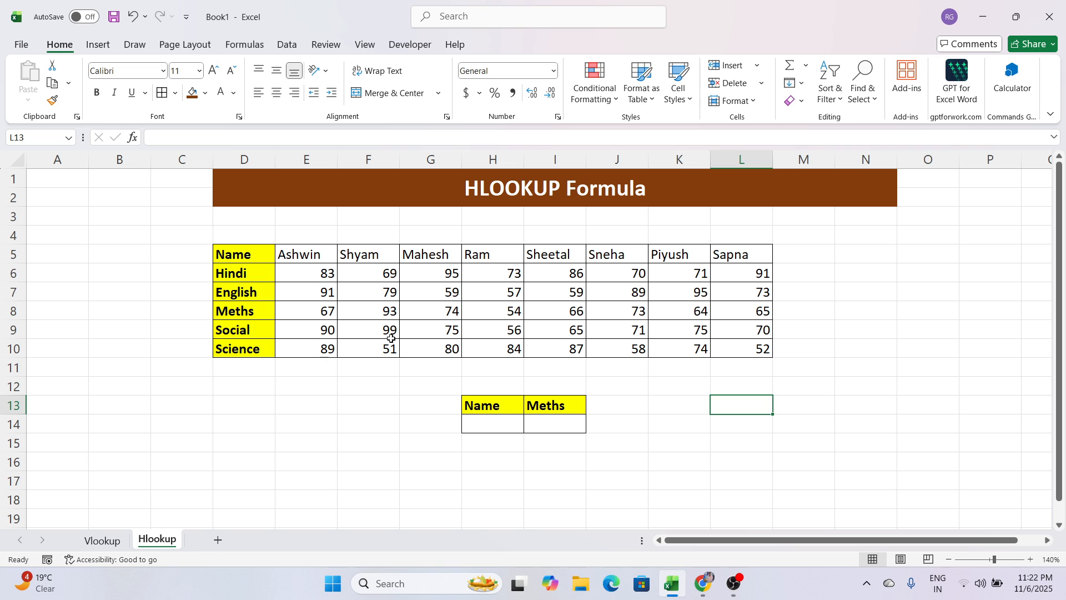
Inspect the student name in H5 and the matching Meths mark in H8 of the Hlookup sheet.
{"action": "left_click", "coordinate": [488, 255]}
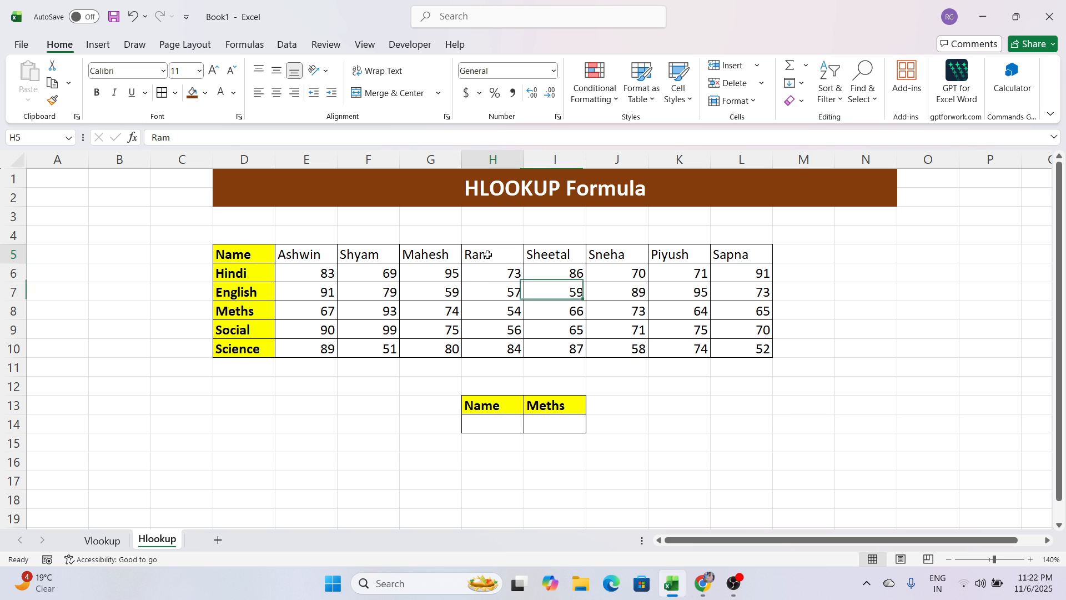
{"action": "left_click", "coordinate": [492, 313]}
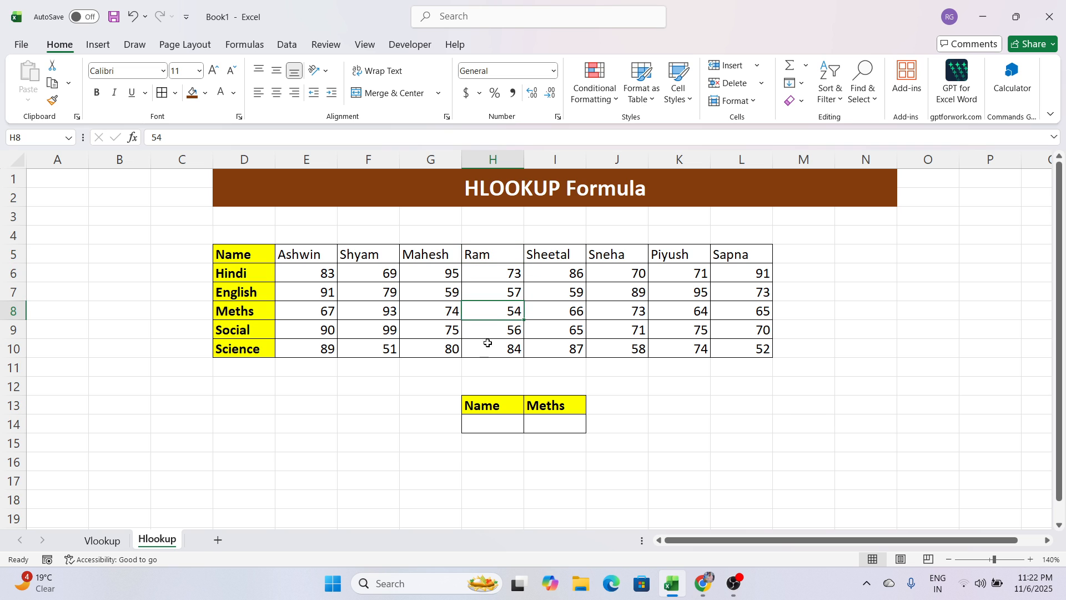
{"action": "left_click", "coordinate": [488, 260]}
{"action": "left_click", "coordinate": [492, 313]}
Enter =HLOOKUP(H14,D5:L10,4,0) in I14 of the Hlookup sheet to return the Meths mark for the name in H14.
{"action": "left_click", "coordinate": [558, 423]}
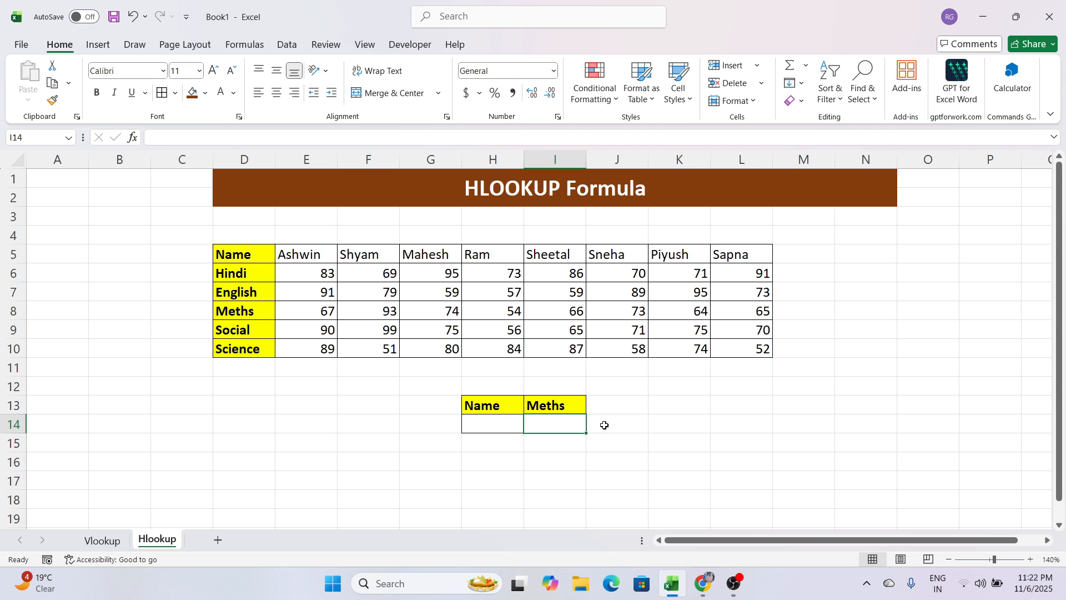
{"action": "type", "text": "=hlo"}
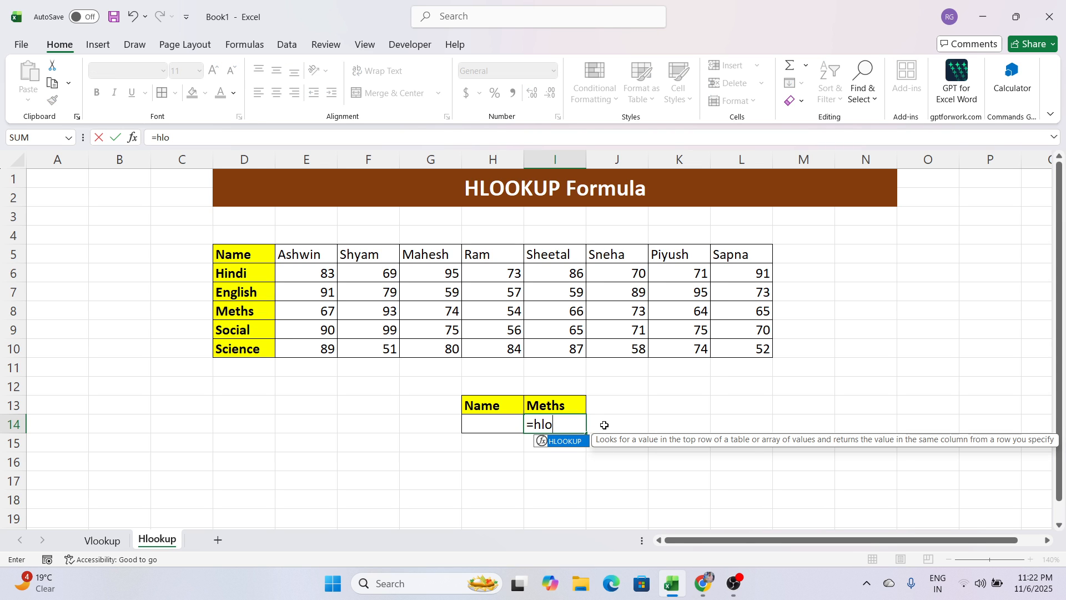
{"action": "key", "text": "Tab"}
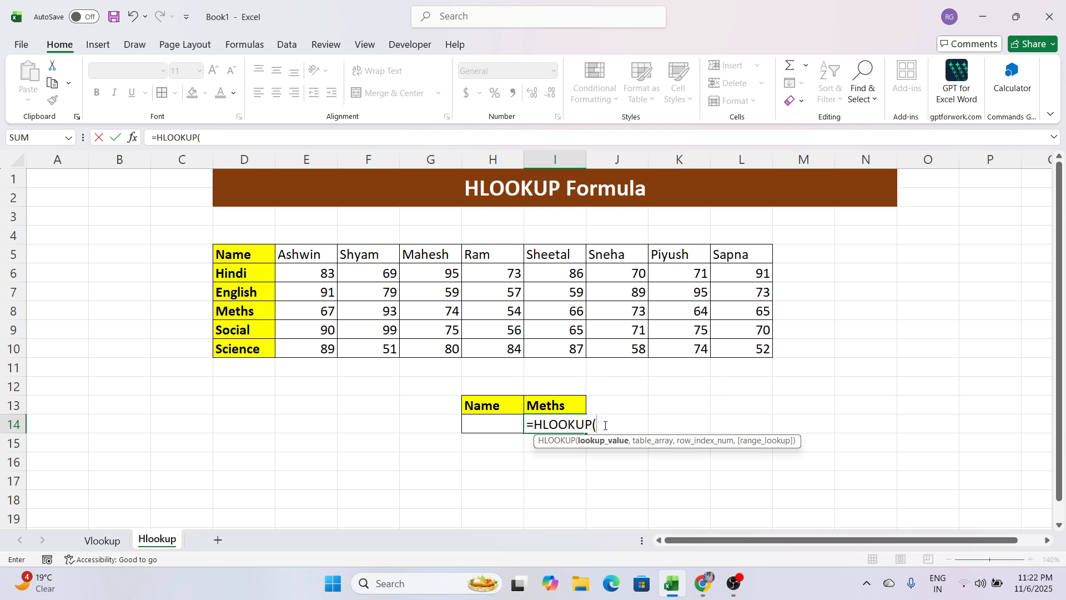
{"action": "left_click", "coordinate": [498, 435]}
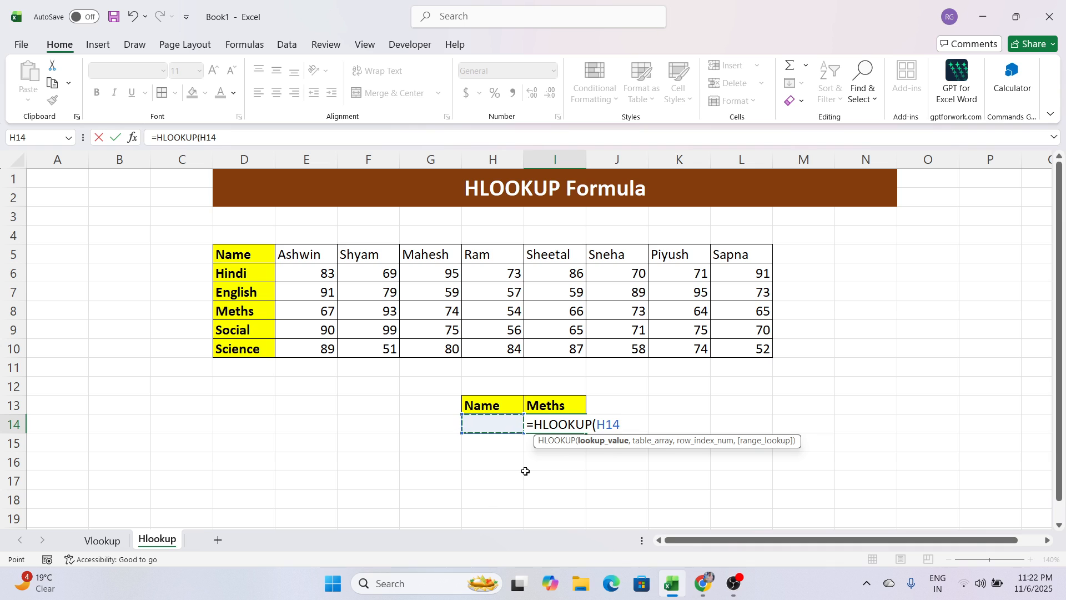
{"action": "type", "text": ","}
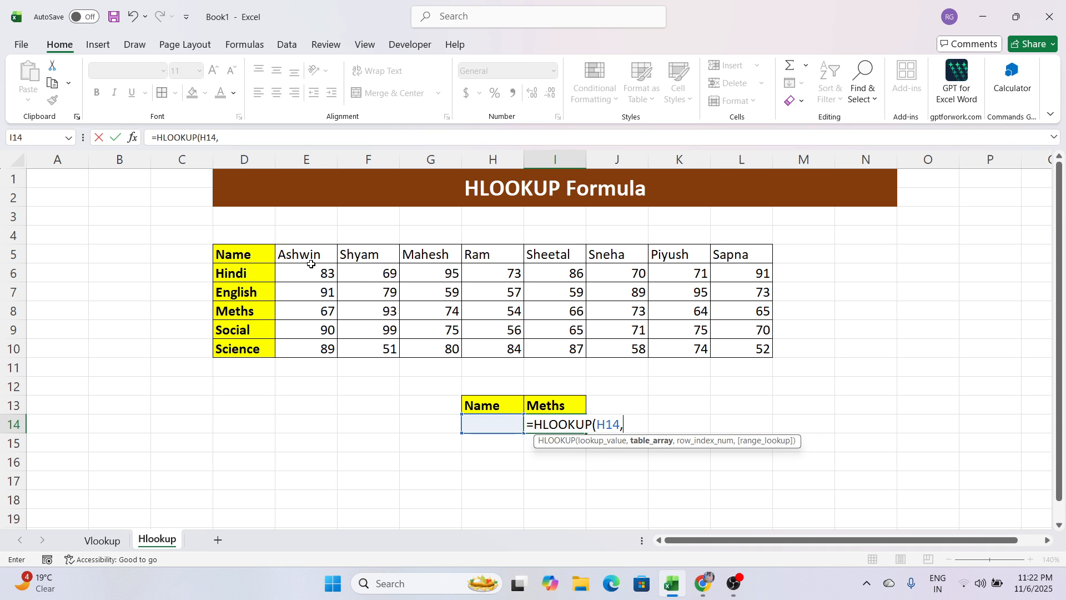
{"action": "left_click_drag", "start_coordinate": [269, 253], "coordinate": [715, 345]}
{"action": "type", "text": ",4"}
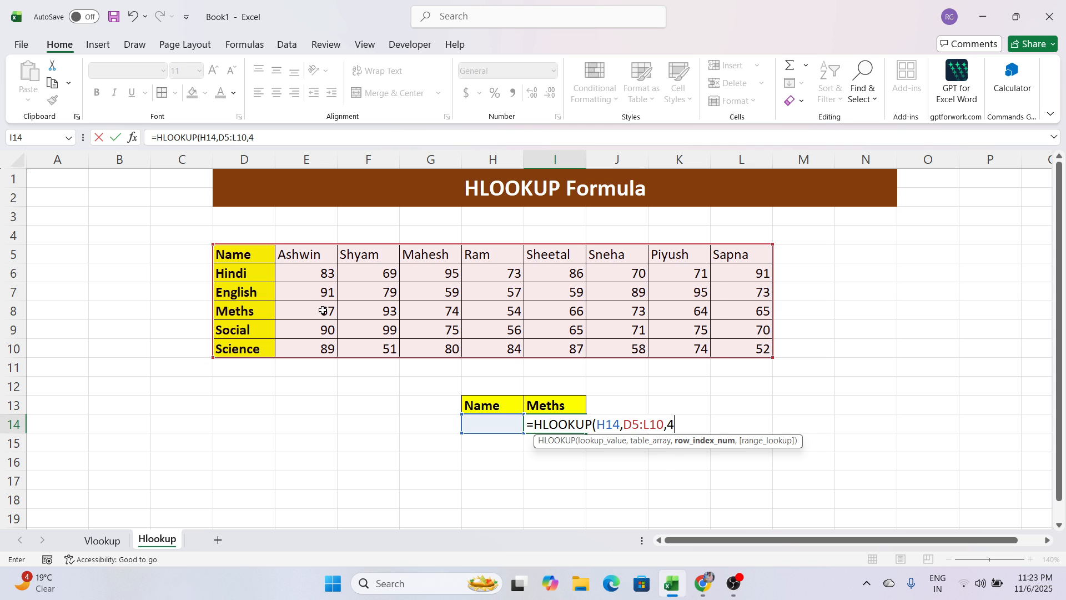
{"action": "type", "text": ","}
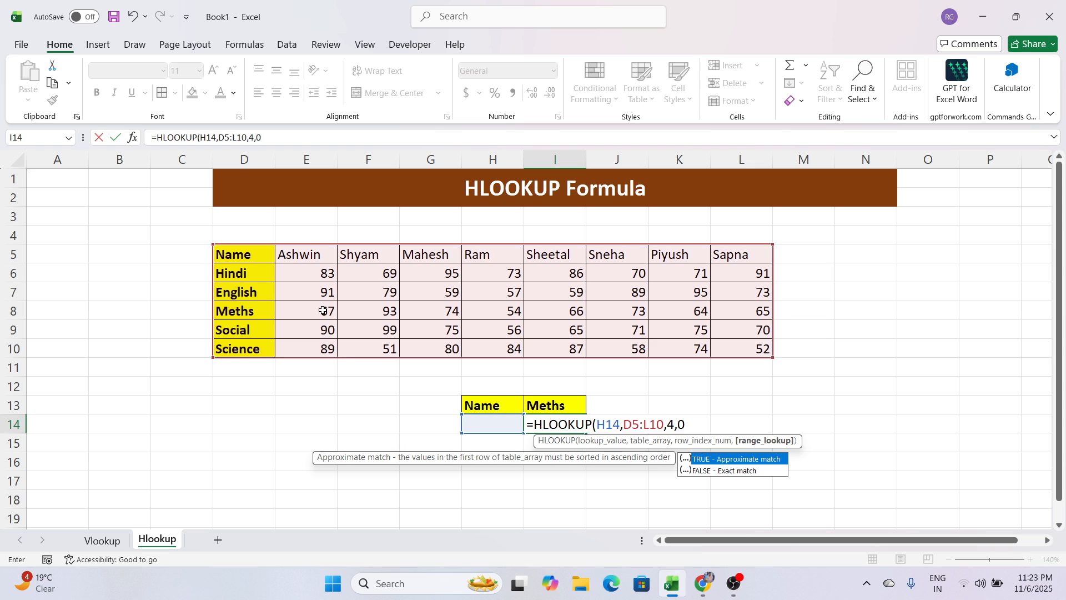
{"action": "type", "text": "0)"}
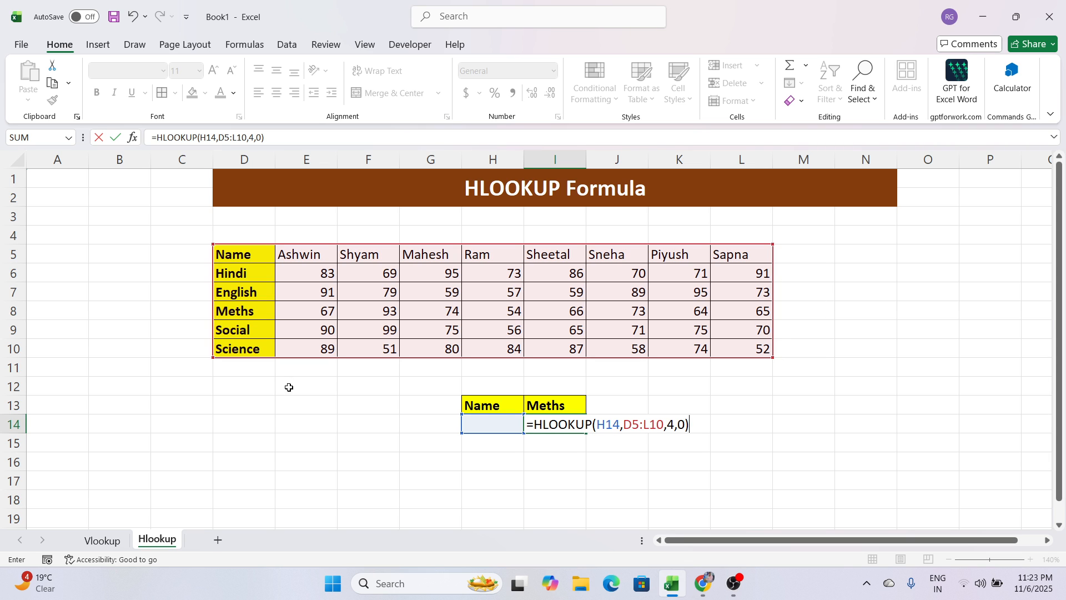
{"action": "key", "text": "Return"}
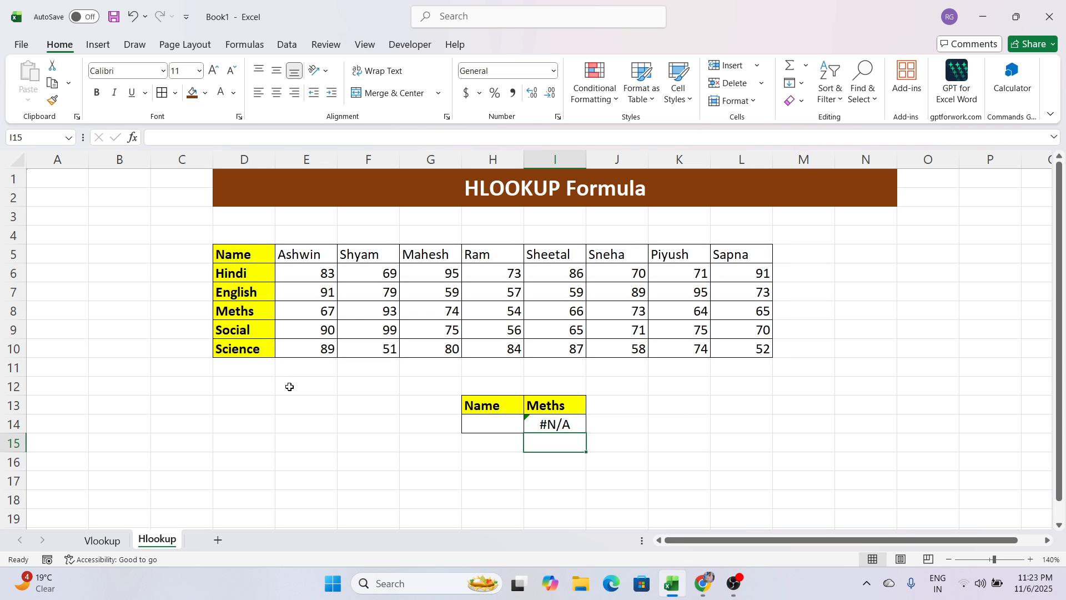
Enter the student name from H5 in H14 as the lookup value.
{"action": "key", "text": "Left"}
{"action": "key", "text": "Up"}
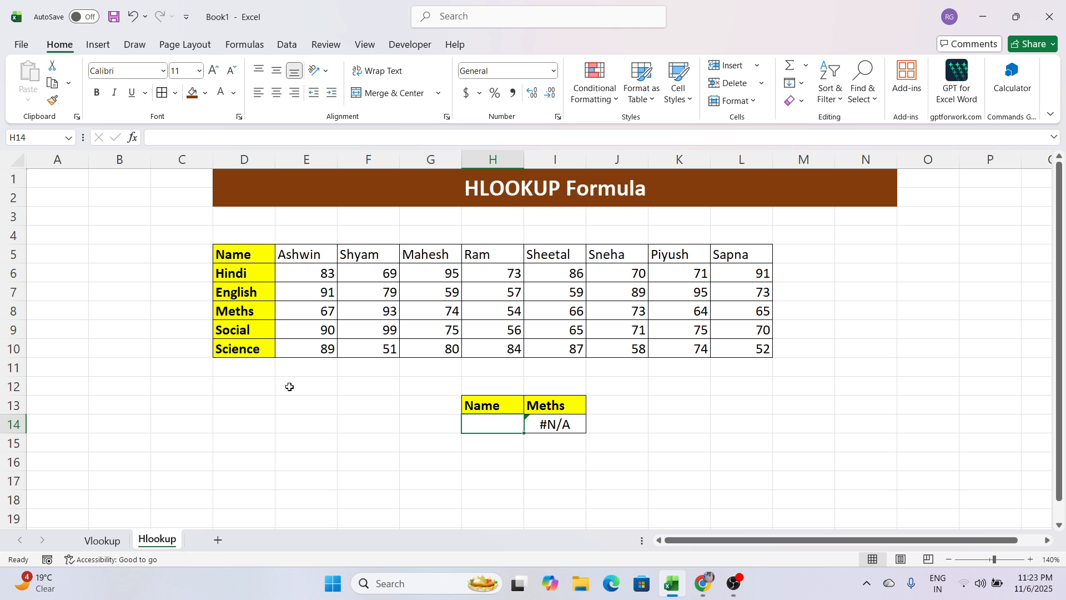
{"action": "type", "text": "Ram"}
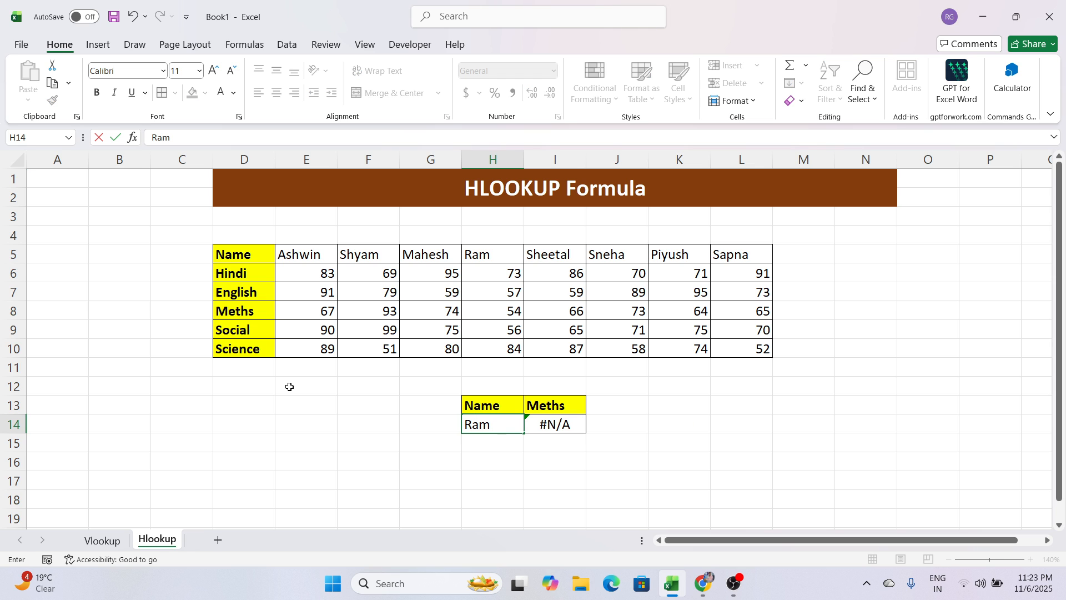
{"action": "key", "text": "Return"}
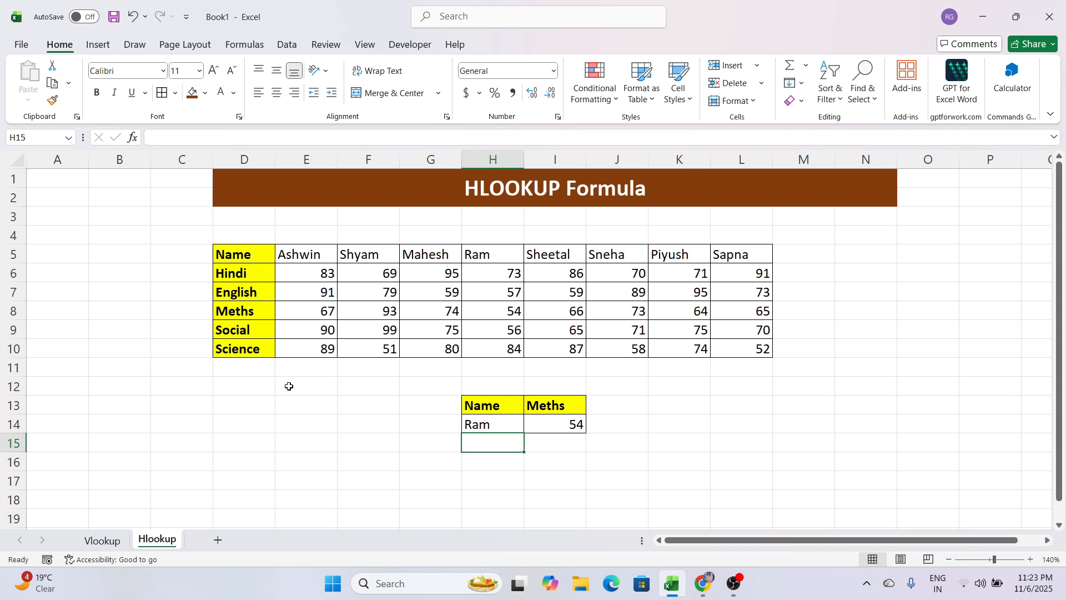
Make the student name in H5 bold.
{"action": "left_click", "coordinate": [489, 256]}
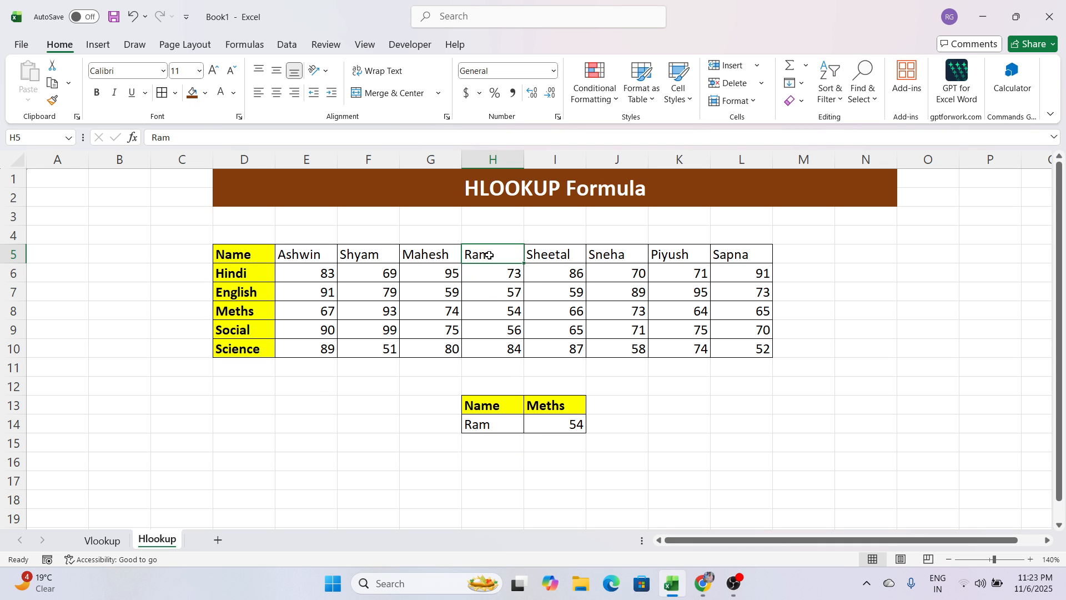
{"action": "key", "text": "ctrl+b"}
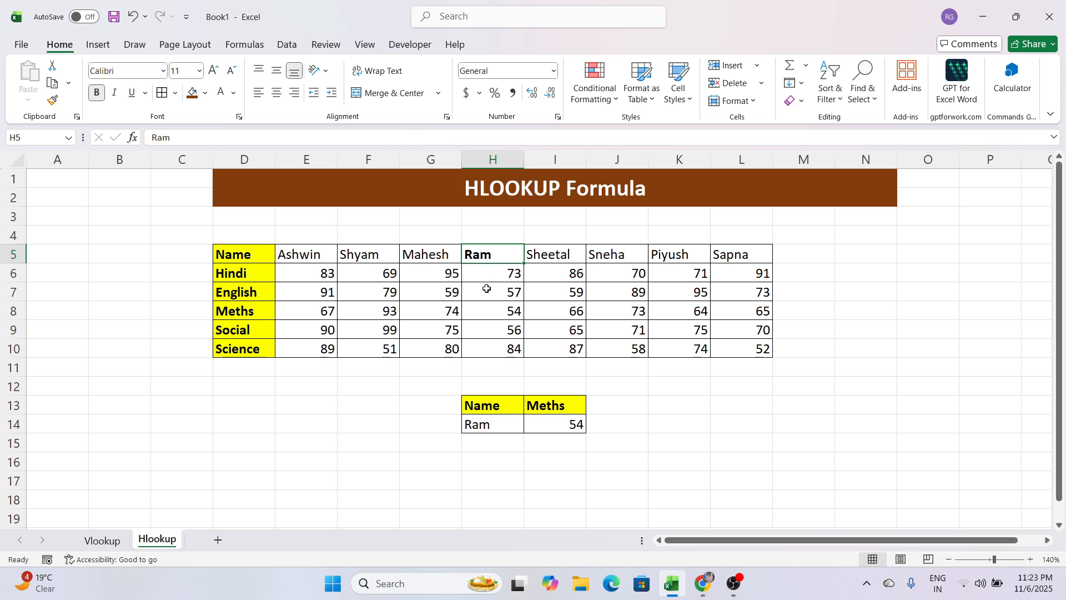
{"action": "left_click", "coordinate": [495, 311]}
{"action": "key", "text": "BackSpace"}
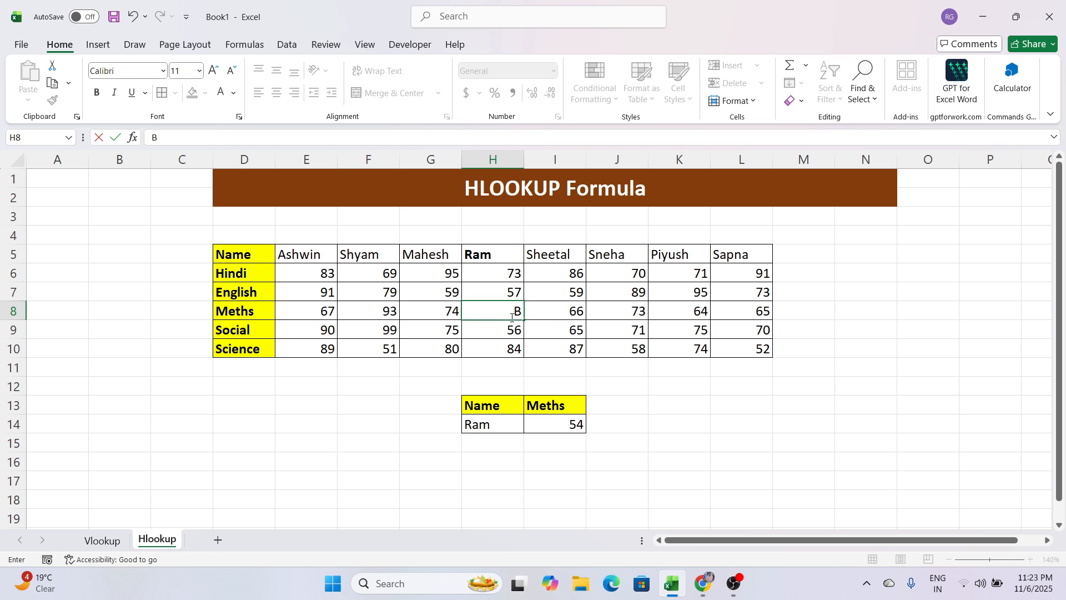
{"action": "key", "text": "ctrl+z"}
{"action": "left_click", "coordinate": [668, 383]}
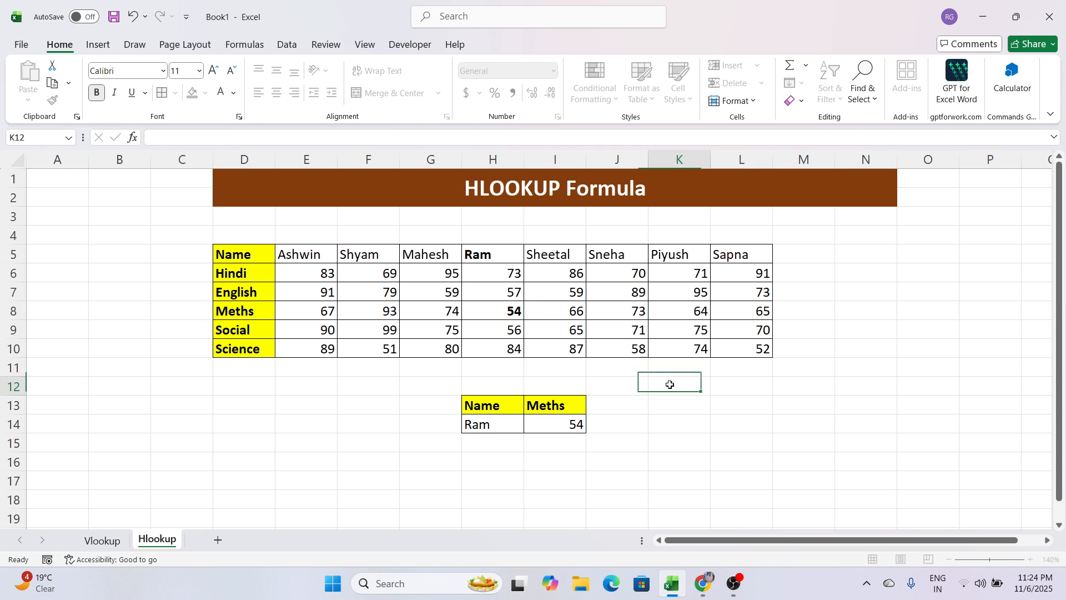
Make the matching Meths mark in H8 bold.
{"action": "left_click", "coordinate": [505, 310]}
{"action": "key", "text": "ctrl+b"}
{"action": "left_click", "coordinate": [650, 404]}
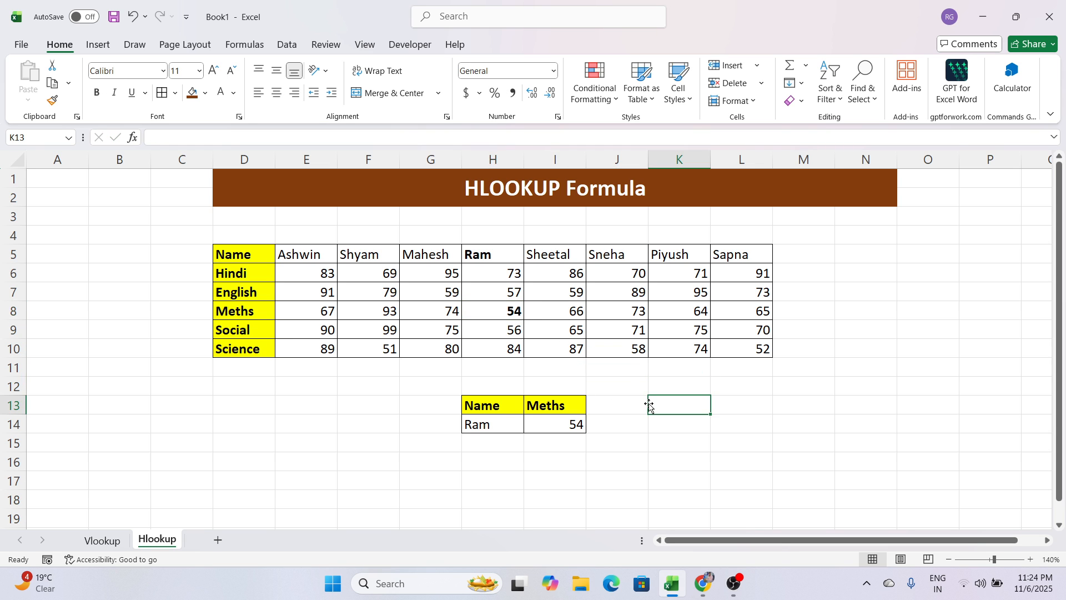
Replace the lookup name in H14 with the student name from I5.
{"action": "left_click", "coordinate": [503, 425]}
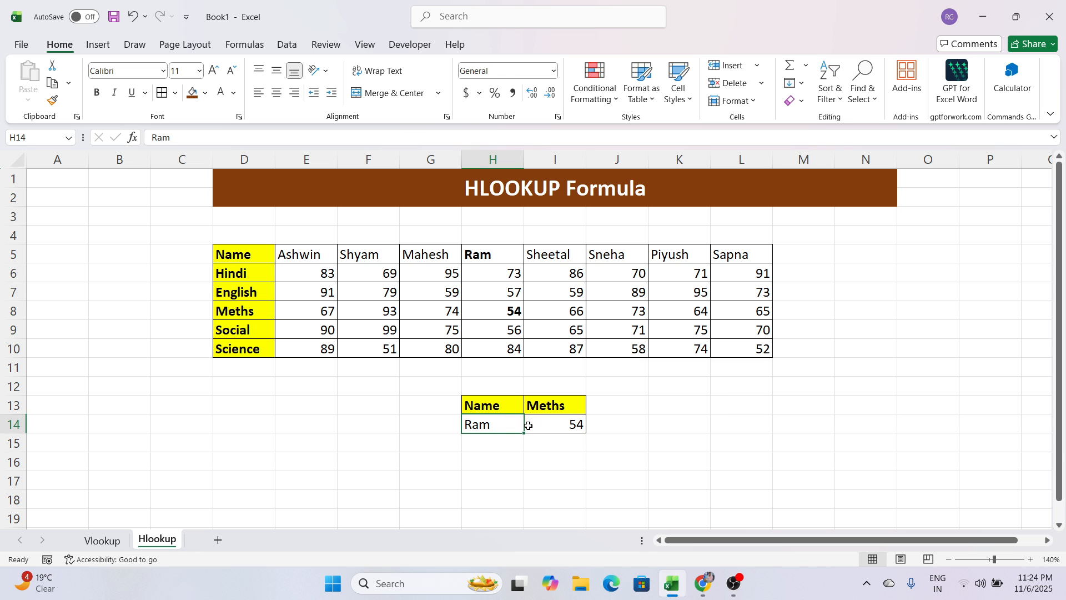
{"action": "left_click", "coordinate": [565, 423]}
{"action": "left_click", "coordinate": [517, 427]}
{"action": "type", "text": "Sheetal"}
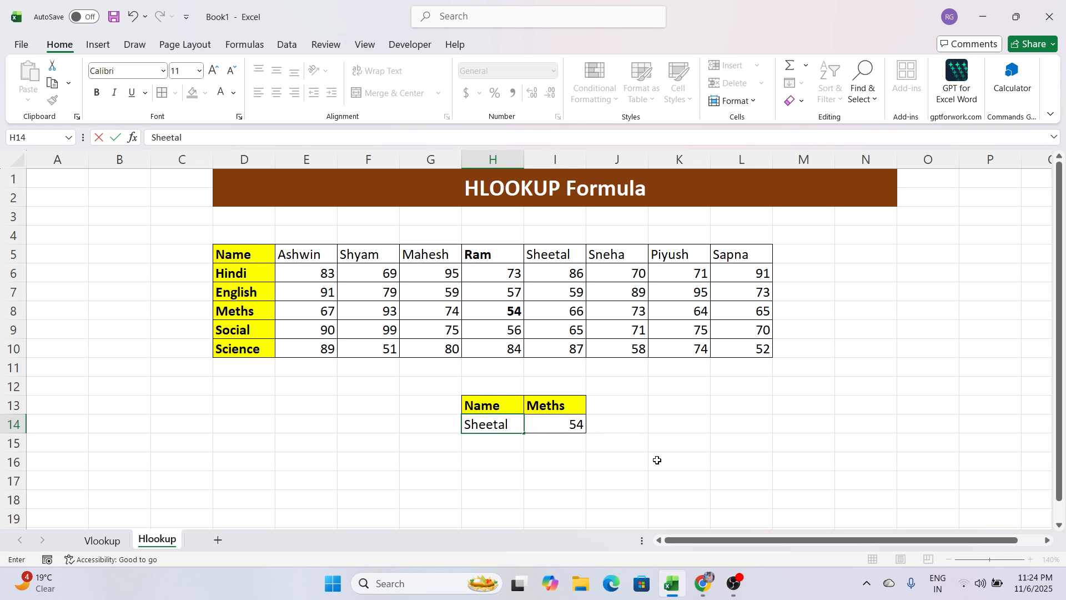
{"action": "key", "text": "Return"}
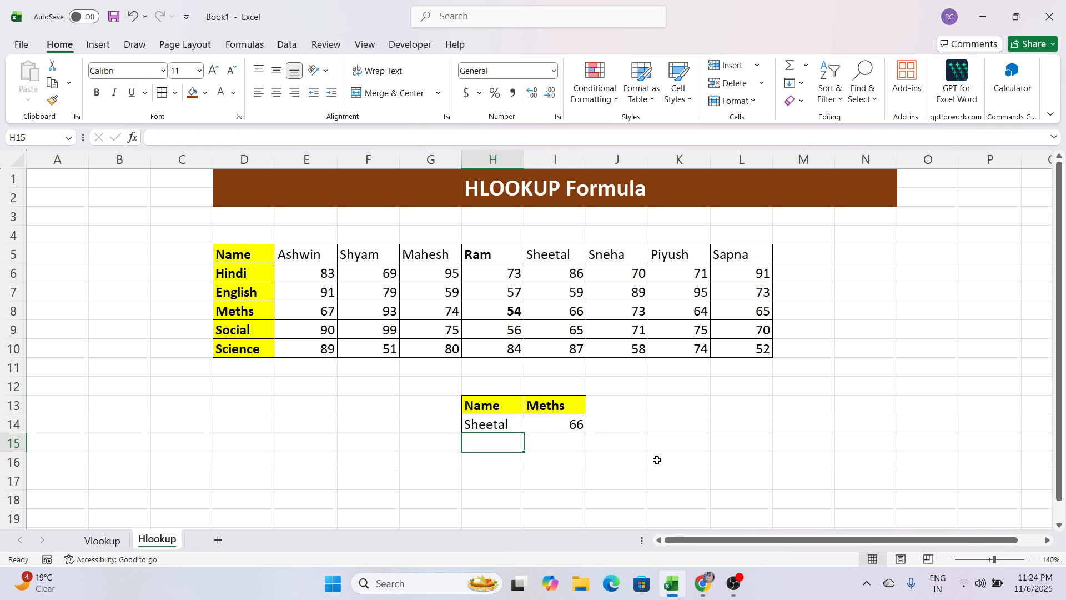
Make the student name in I5 and the matching Meths mark in I8 bold.
{"action": "left_click", "coordinate": [575, 253]}
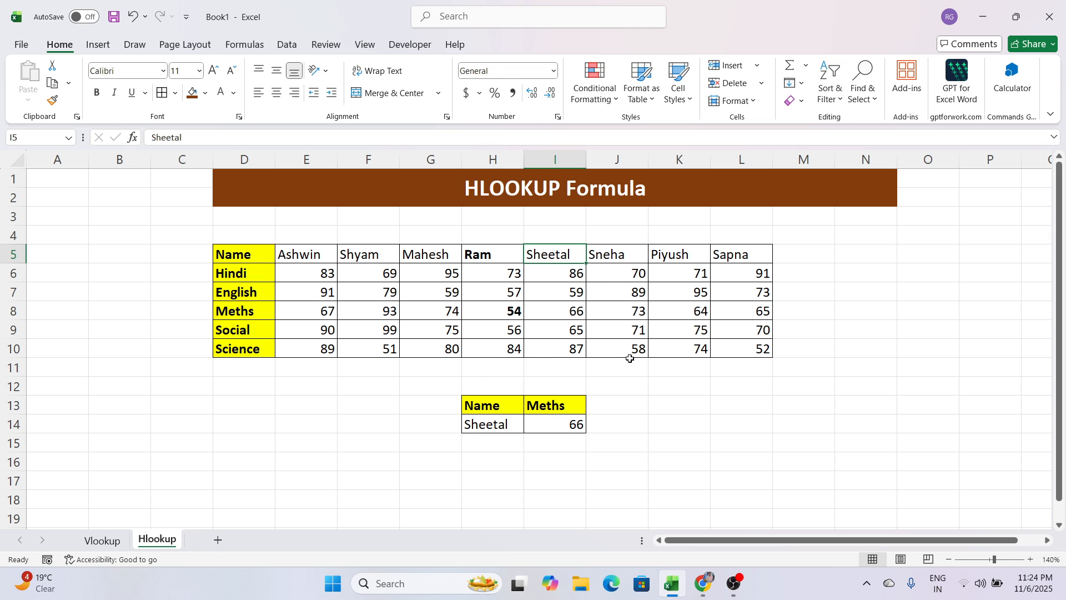
{"action": "key", "text": "ctrl+b"}
{"action": "left_click", "coordinate": [572, 310]}
{"action": "key", "text": "ctrl+b"}
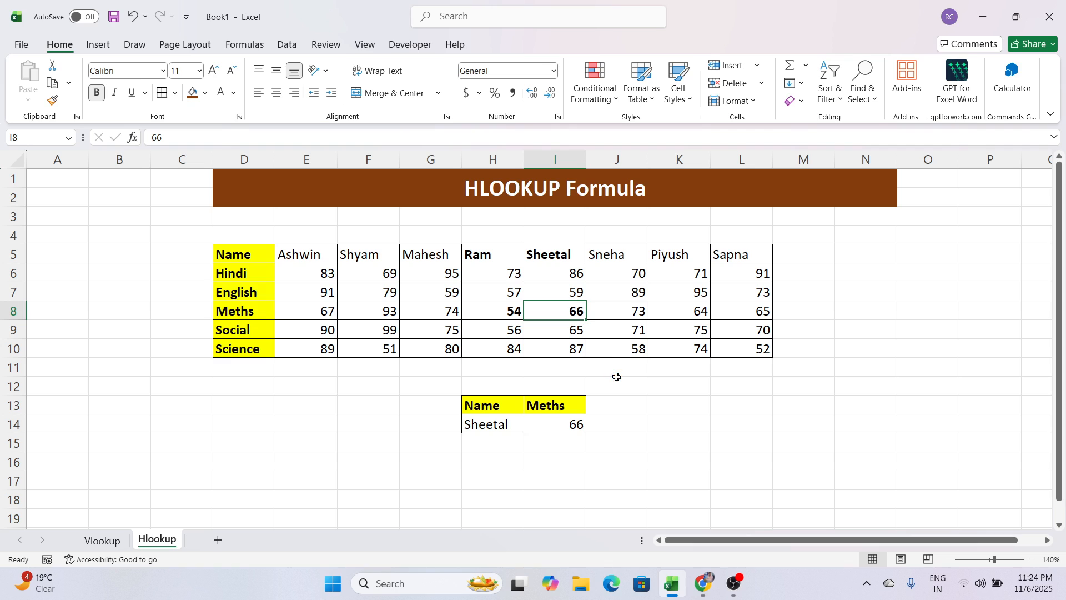
{"action": "left_click", "coordinate": [638, 409]}
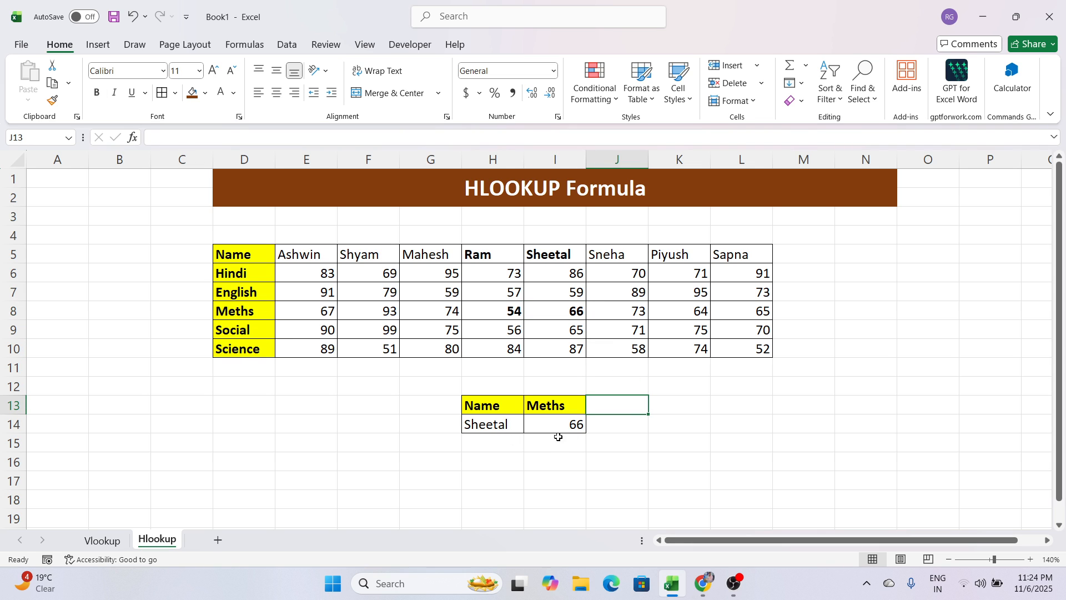
Inspect the HLOOKUP formula in I14 and return to the Vlookup sheet to compare it with the vertical table.
{"action": "left_click", "coordinate": [561, 428]}
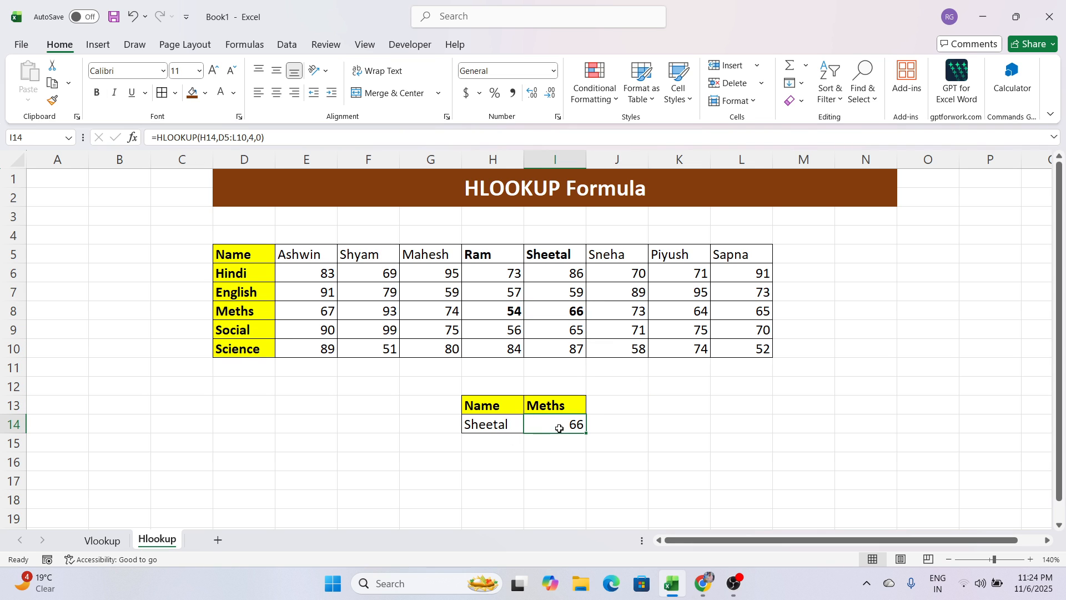
{"action": "left_click", "coordinate": [729, 444]}
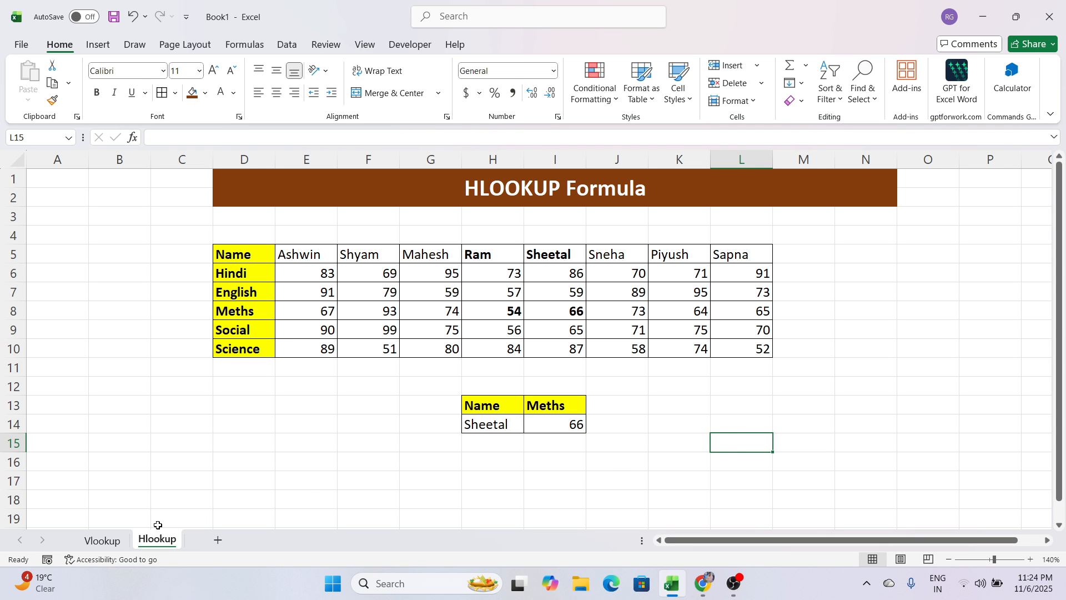
{"action": "left_click", "coordinate": [125, 539]}
{"action": "left_click", "coordinate": [777, 457]}
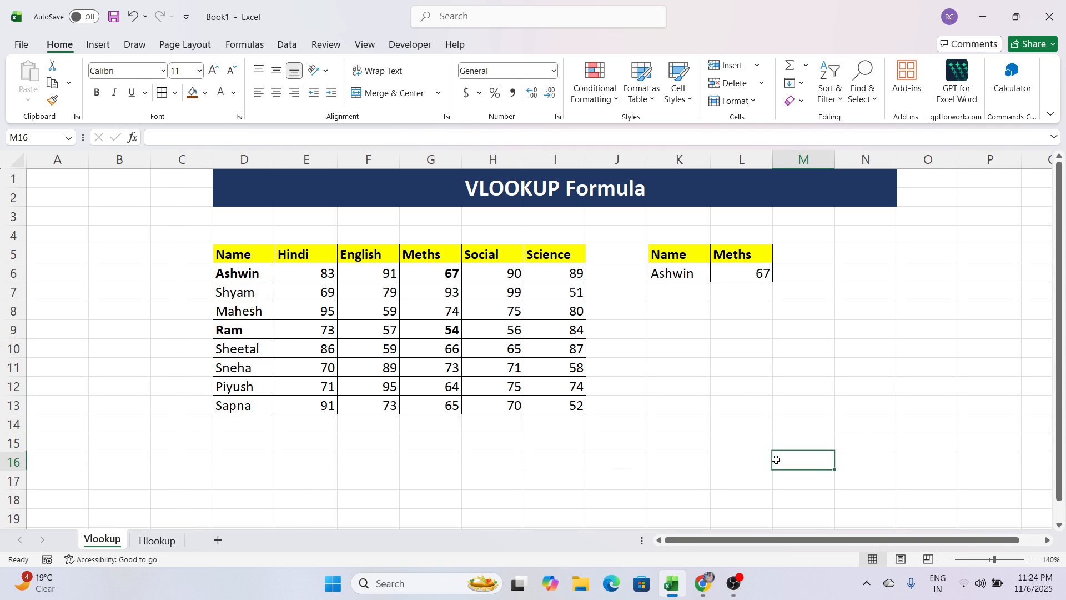
{"action": "left_click", "coordinate": [859, 435]}
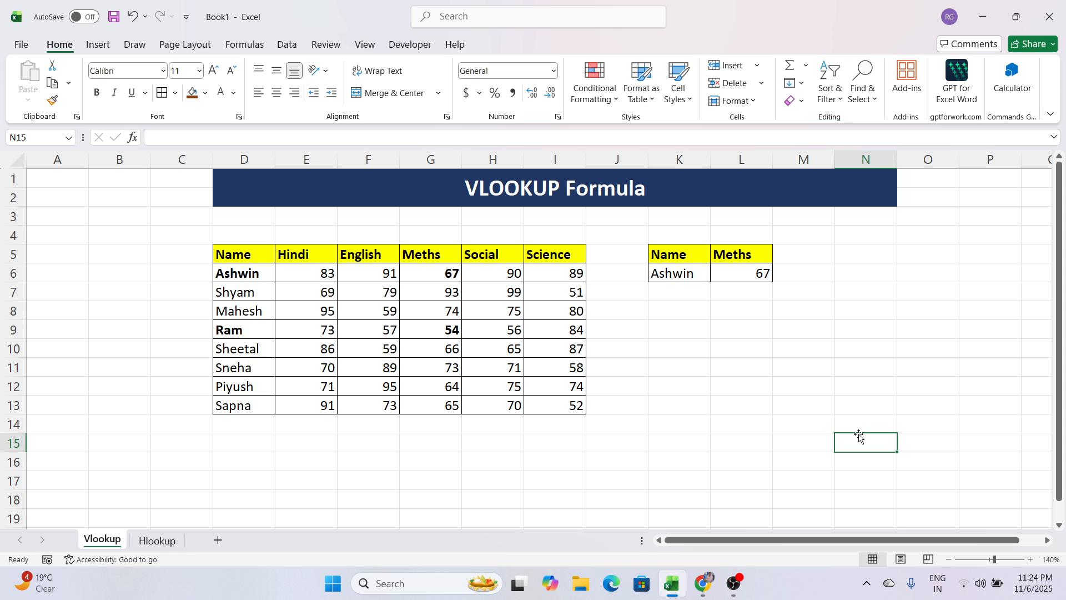